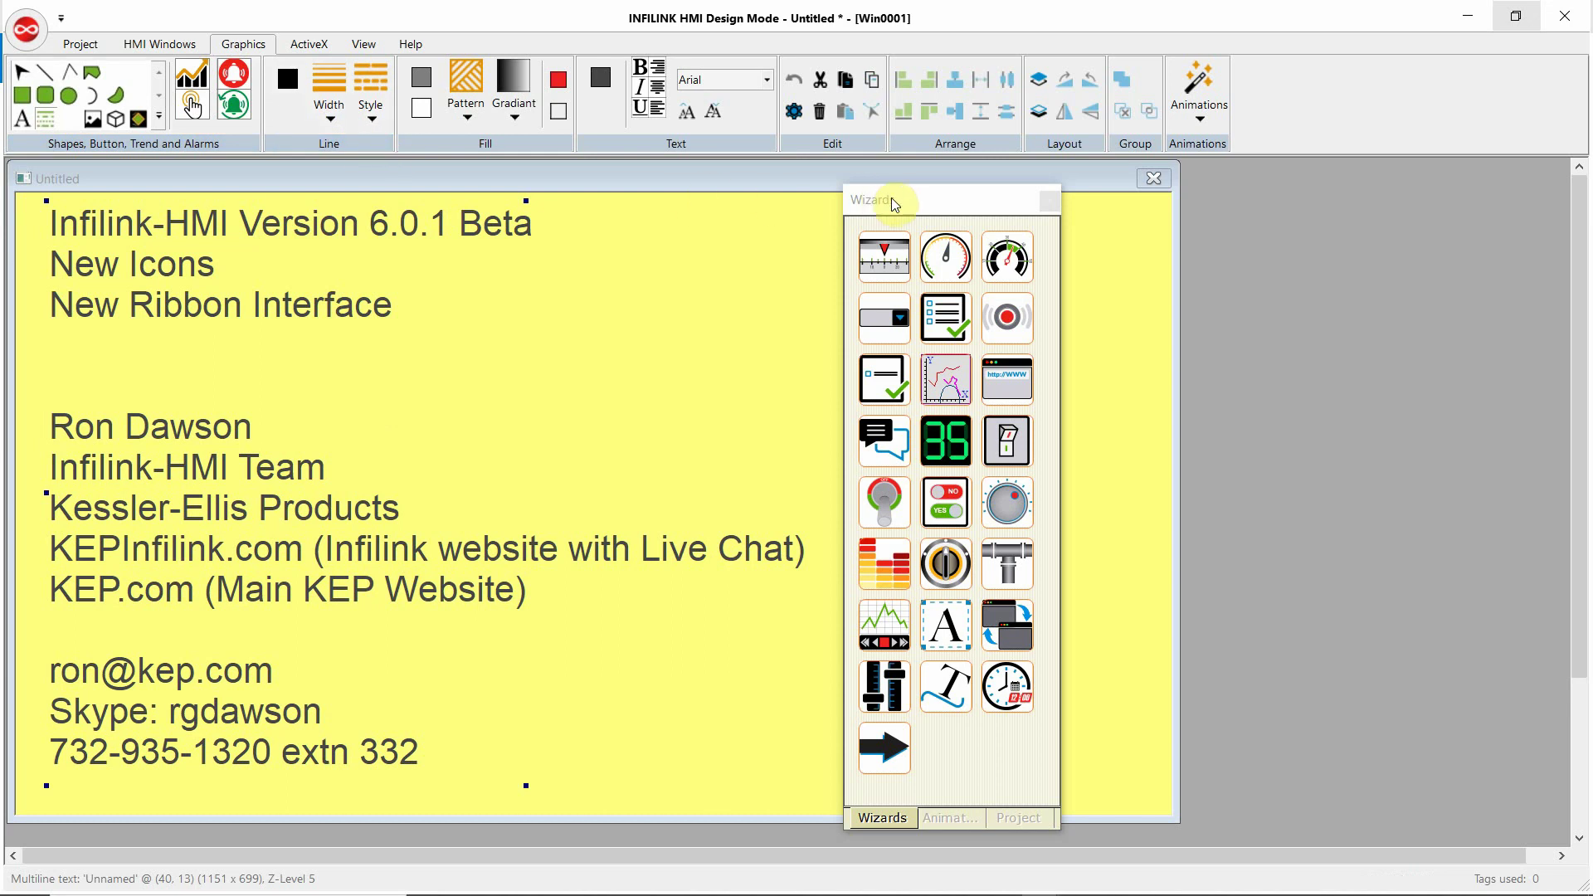
Step: Move the Wizards palette slightly left so it sits over the yellow window's right side
{"action": "left_click_drag", "start_coordinate": [939, 199], "coordinate": [902, 171]}
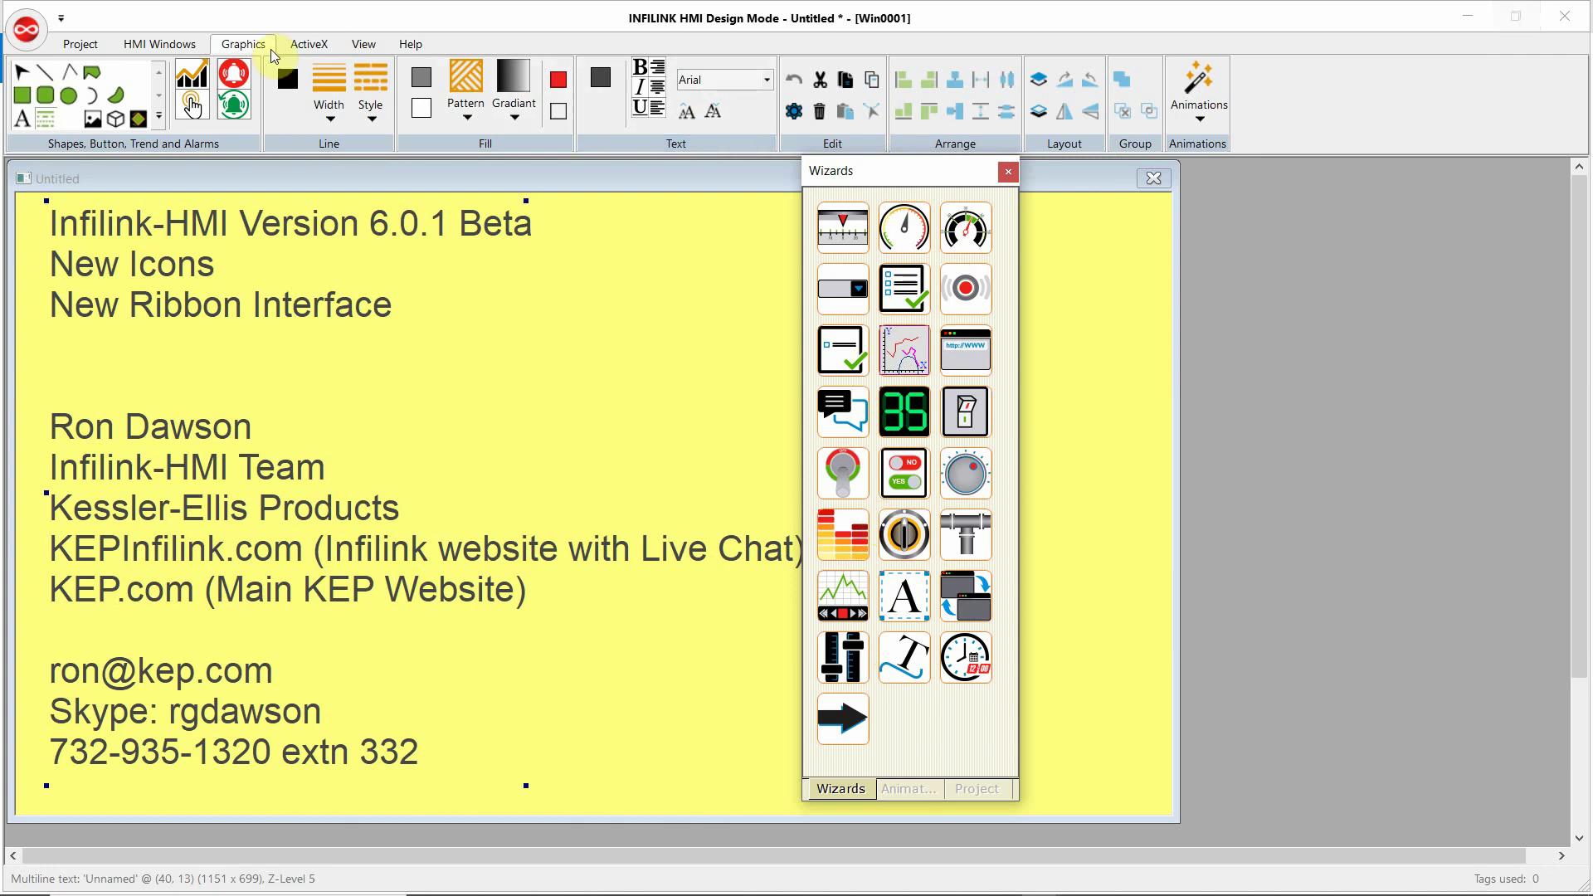
Step: Look through the Project, HMI Windows and Graphics ribbon tabs, ending back on Project
{"action": "left_click", "coordinate": [80, 46]}
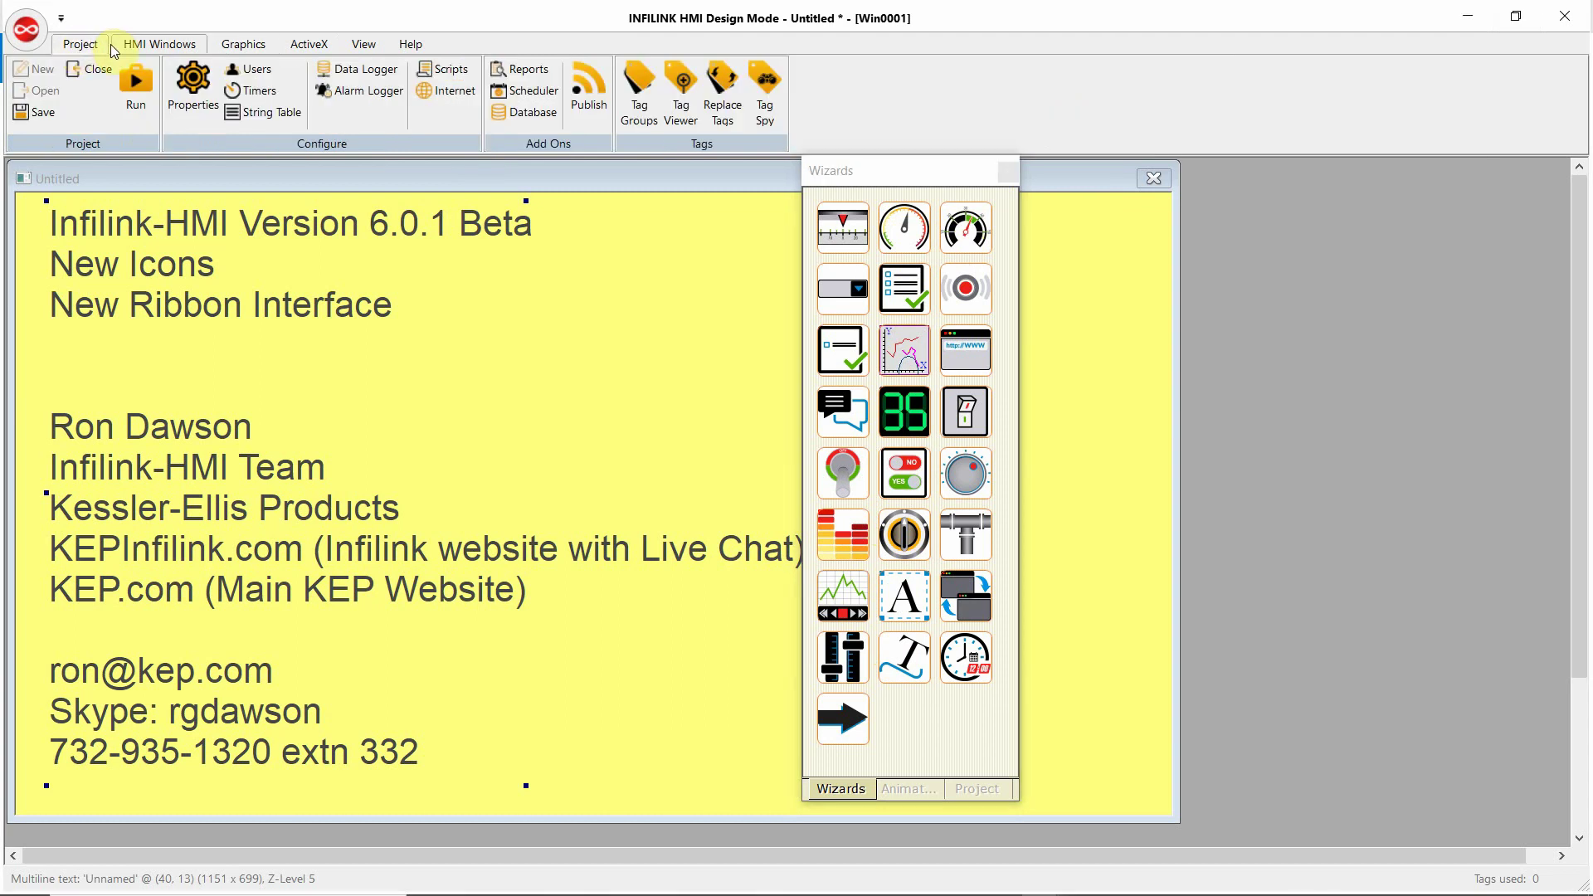
{"action": "left_click", "coordinate": [73, 48]}
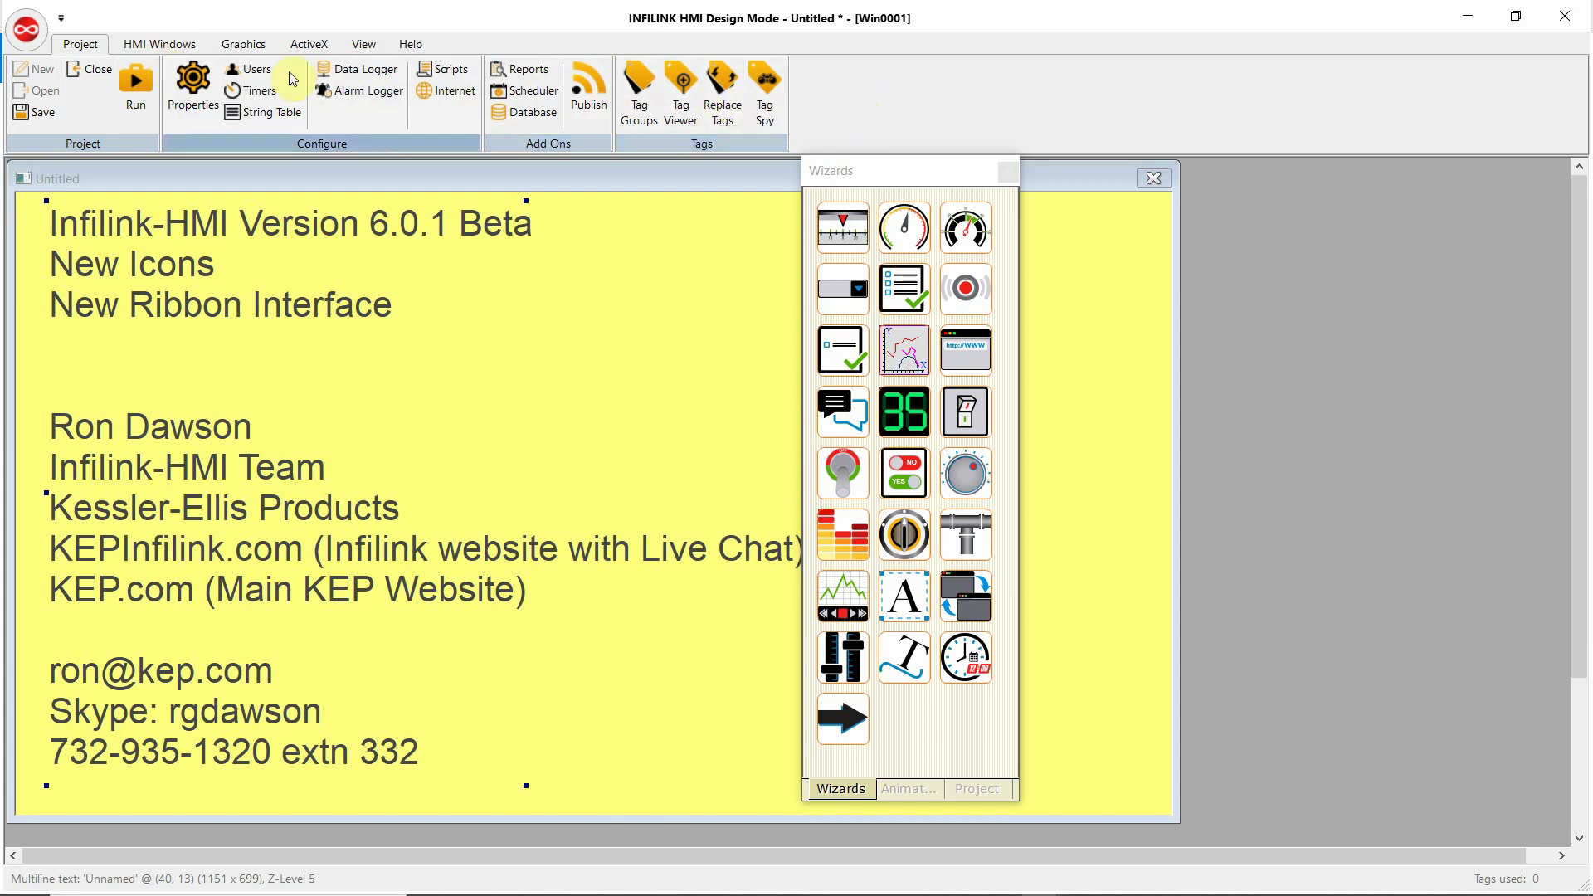
{"action": "left_click", "coordinate": [159, 44]}
{"action": "left_click", "coordinate": [264, 43]}
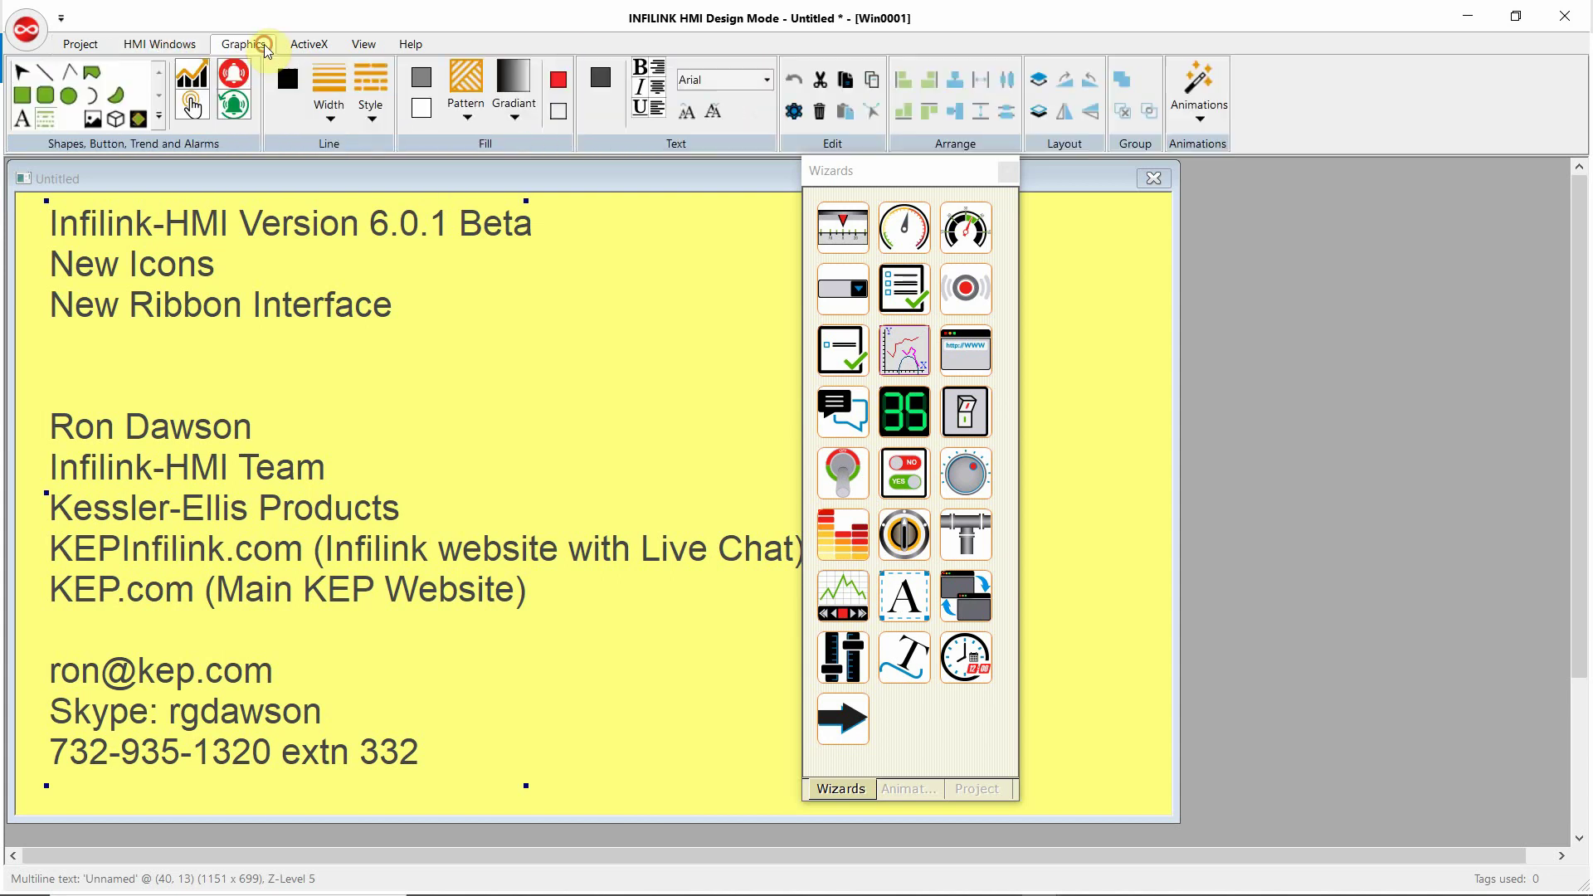
{"action": "left_click", "coordinate": [82, 48]}
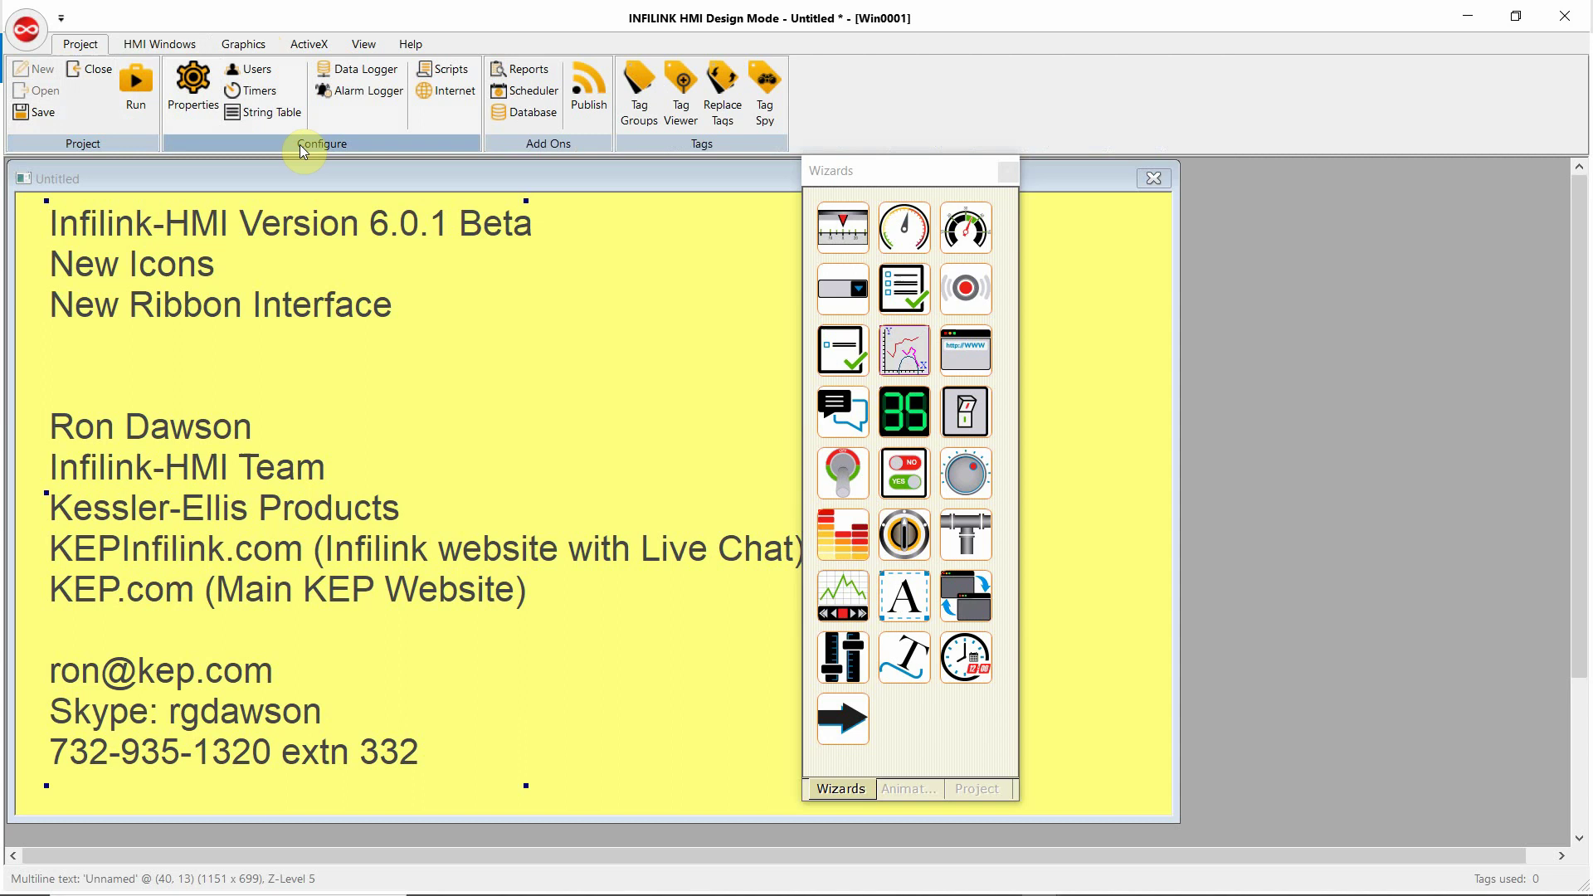
Step: Open Project Properties, Timers and the String Table in turn, cancelling each without changes
{"action": "left_click", "coordinate": [195, 83]}
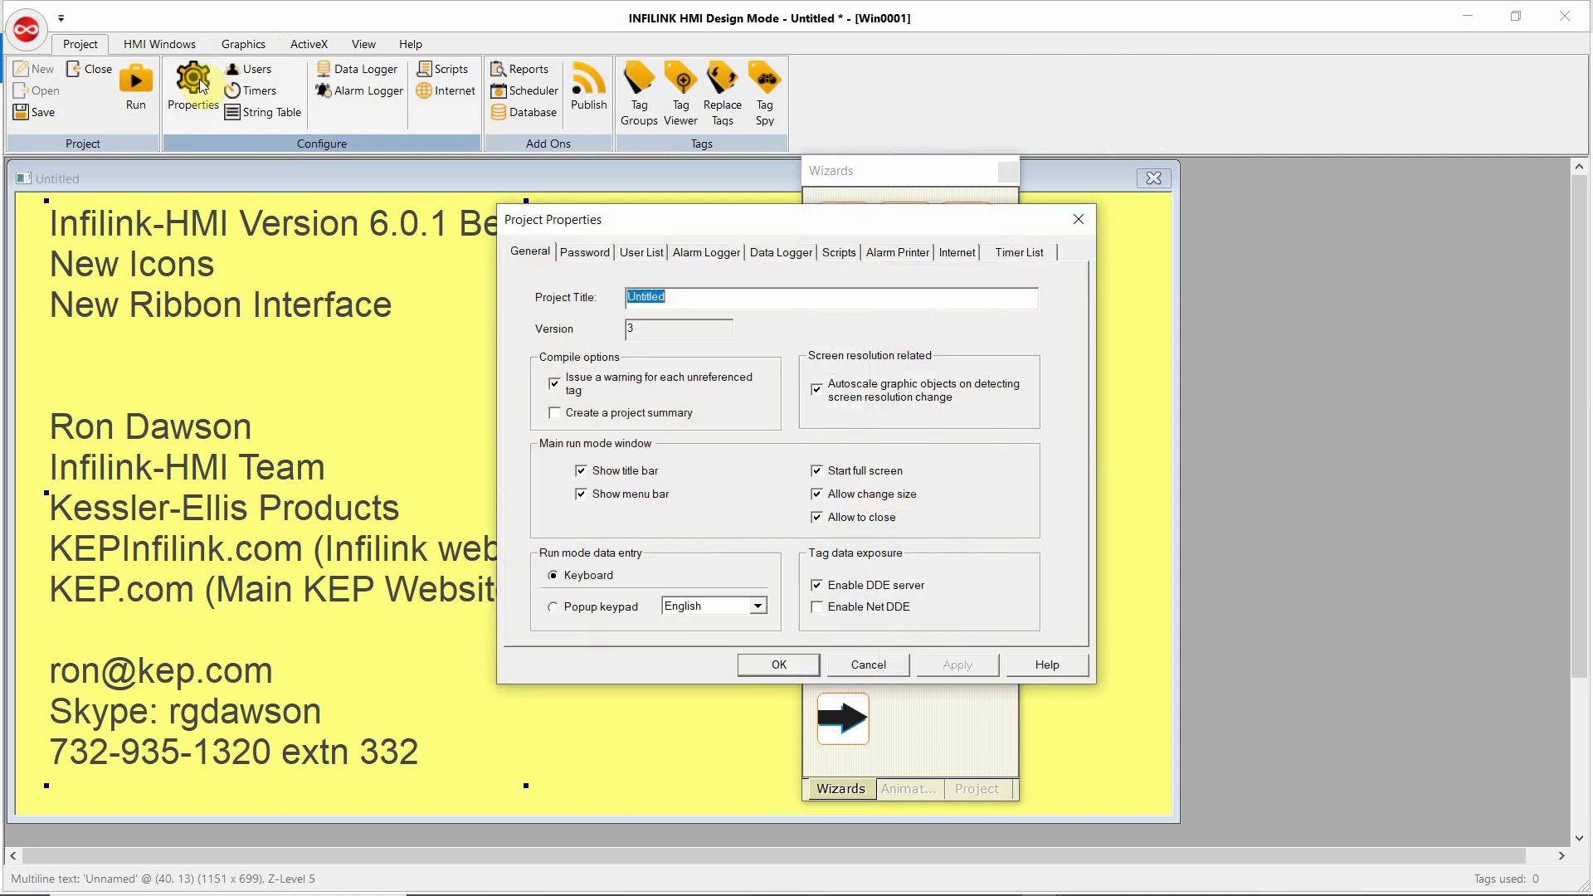
{"action": "left_click", "coordinate": [854, 665]}
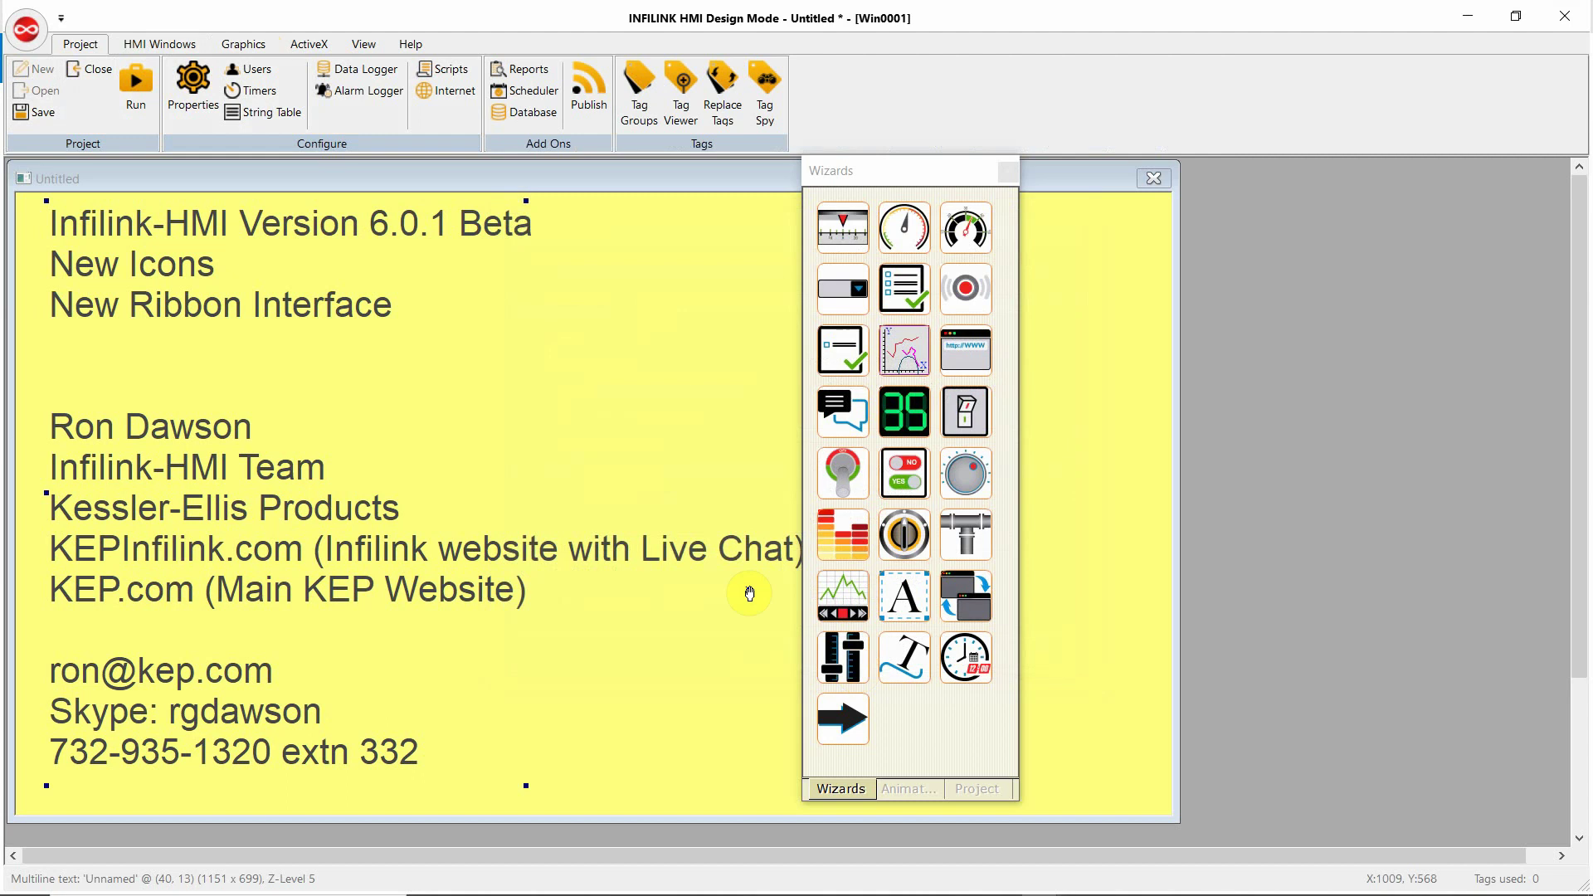
{"action": "left_click", "coordinate": [250, 91]}
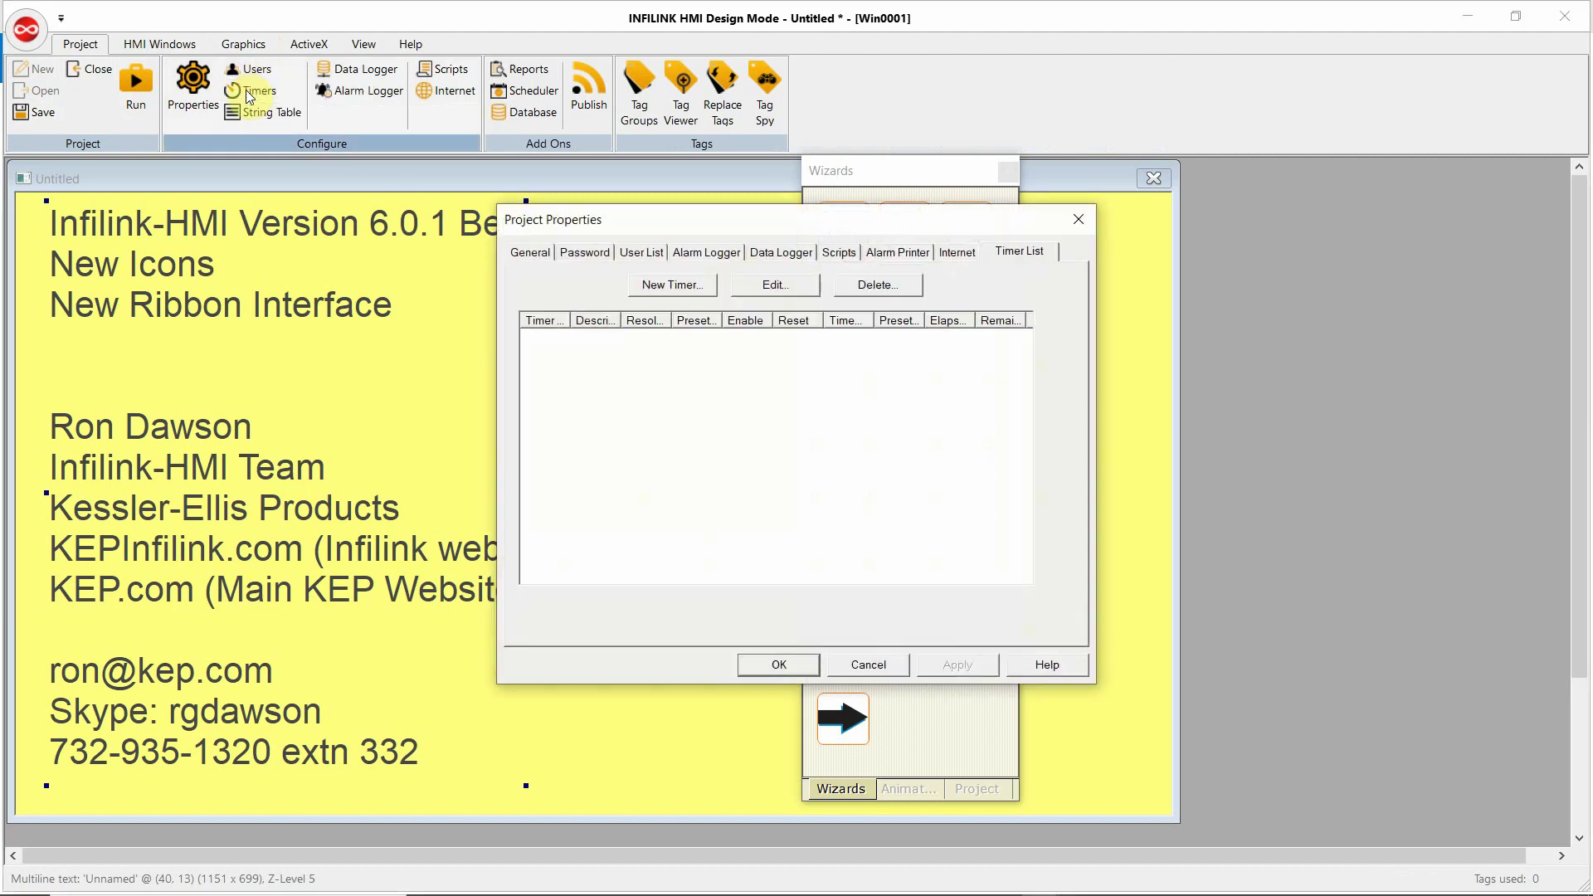
{"action": "left_click", "coordinate": [862, 677]}
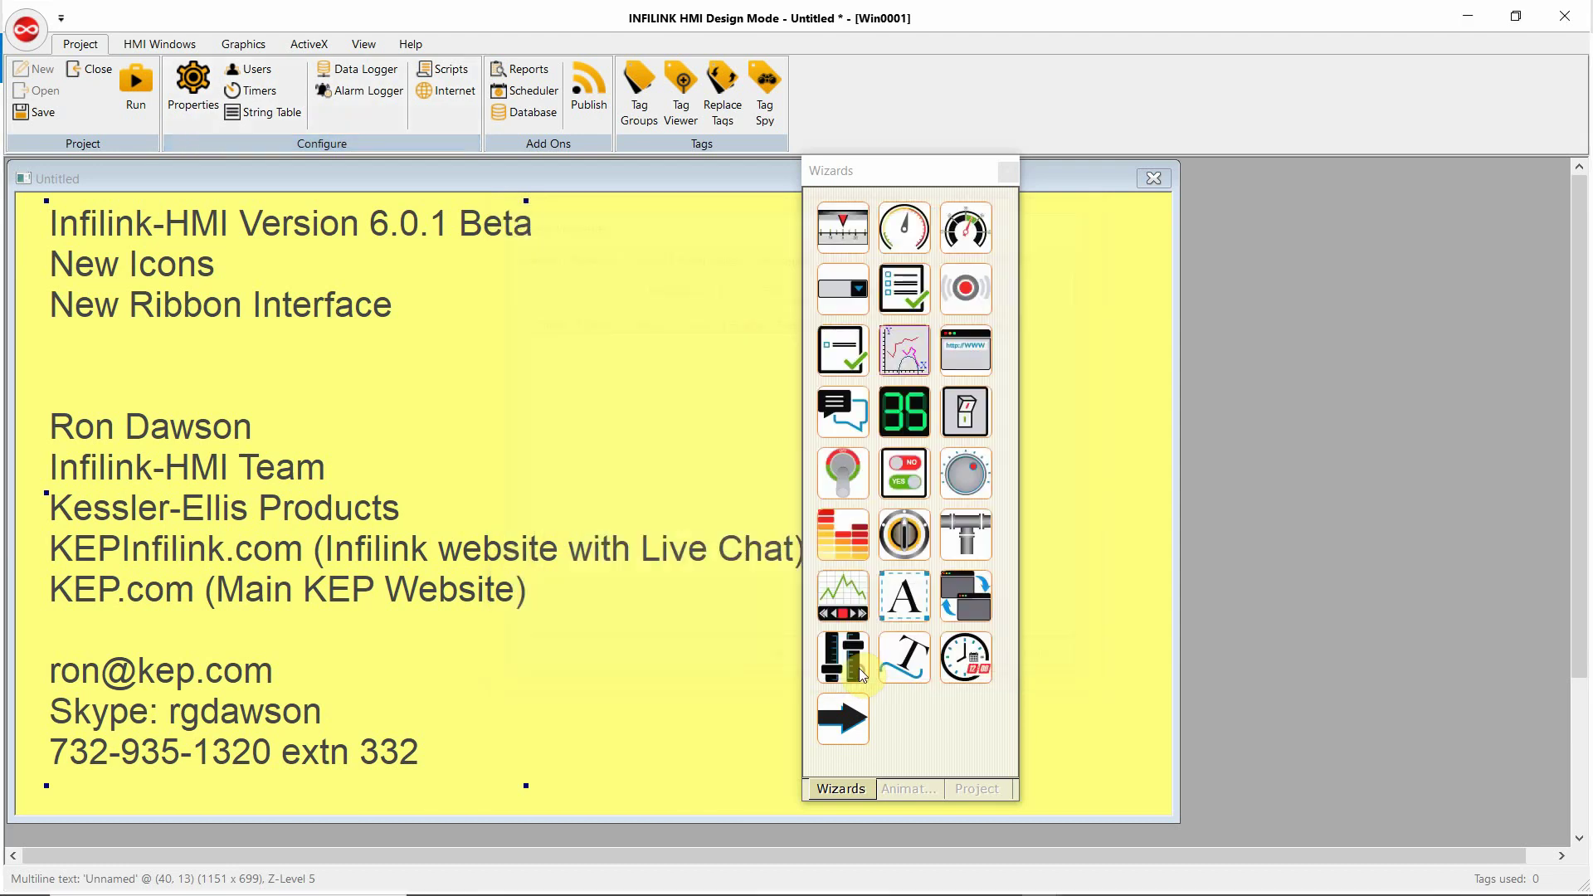
{"action": "left_click", "coordinate": [277, 116]}
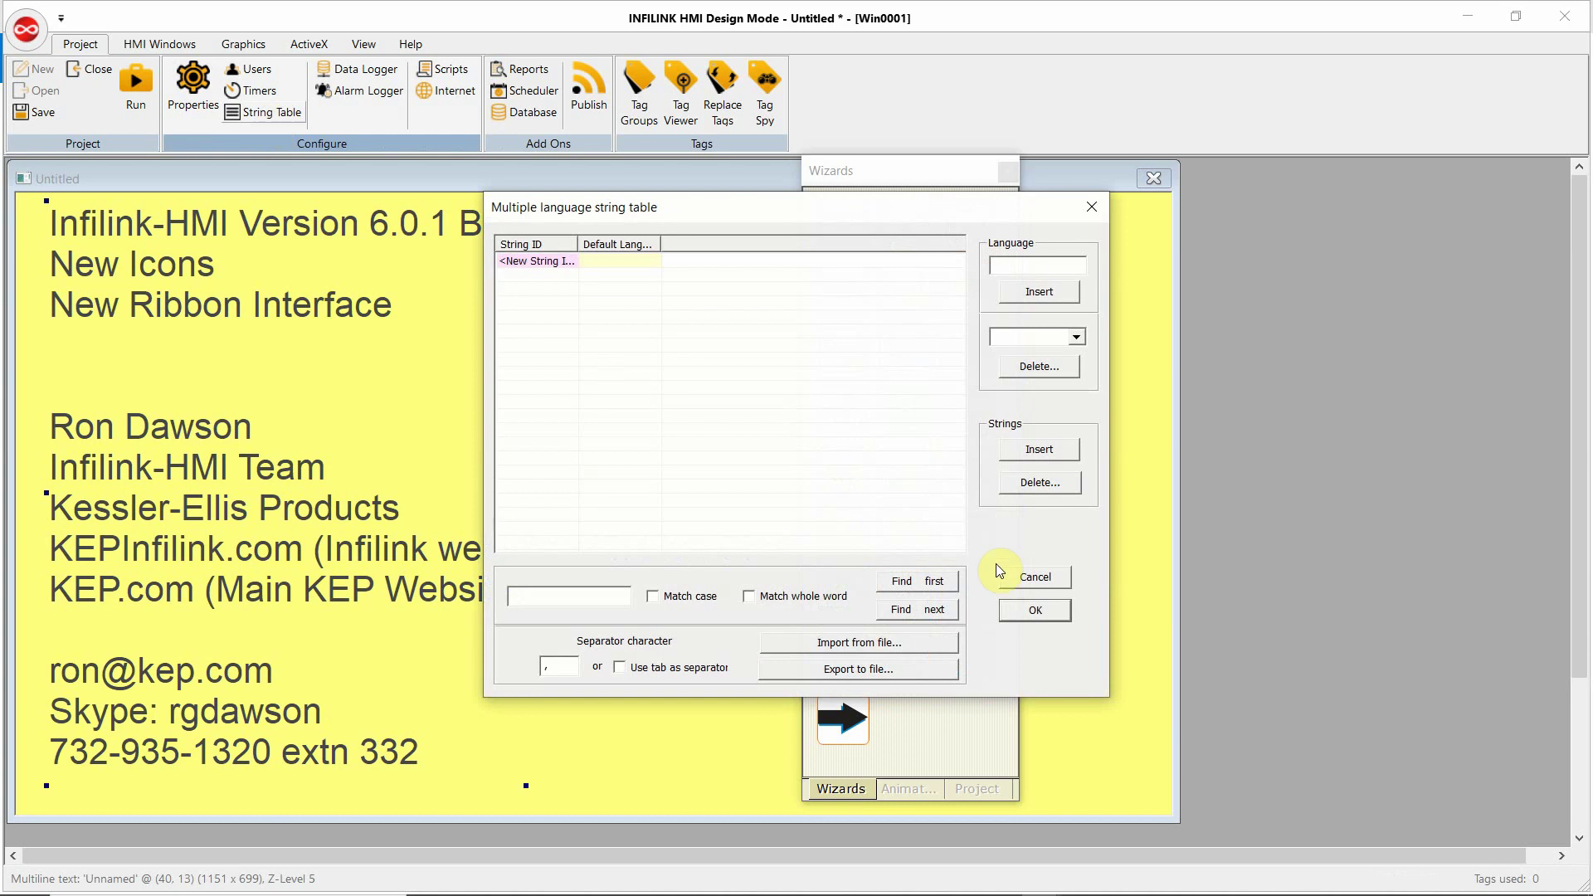
{"action": "left_click", "coordinate": [1034, 578]}
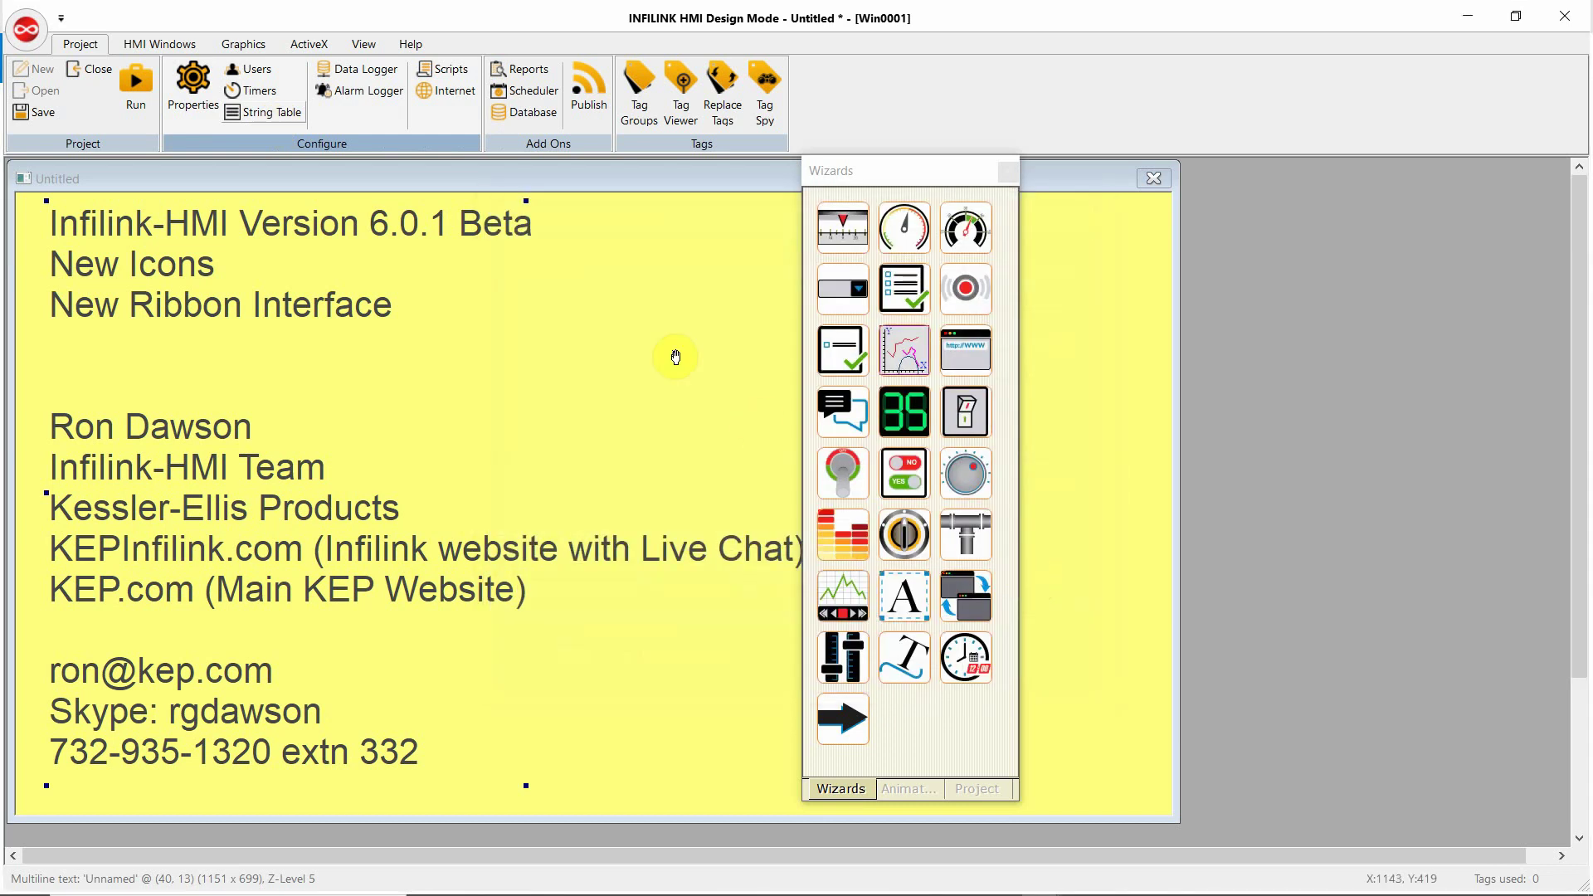
{"action": "left_click", "coordinate": [359, 70]}
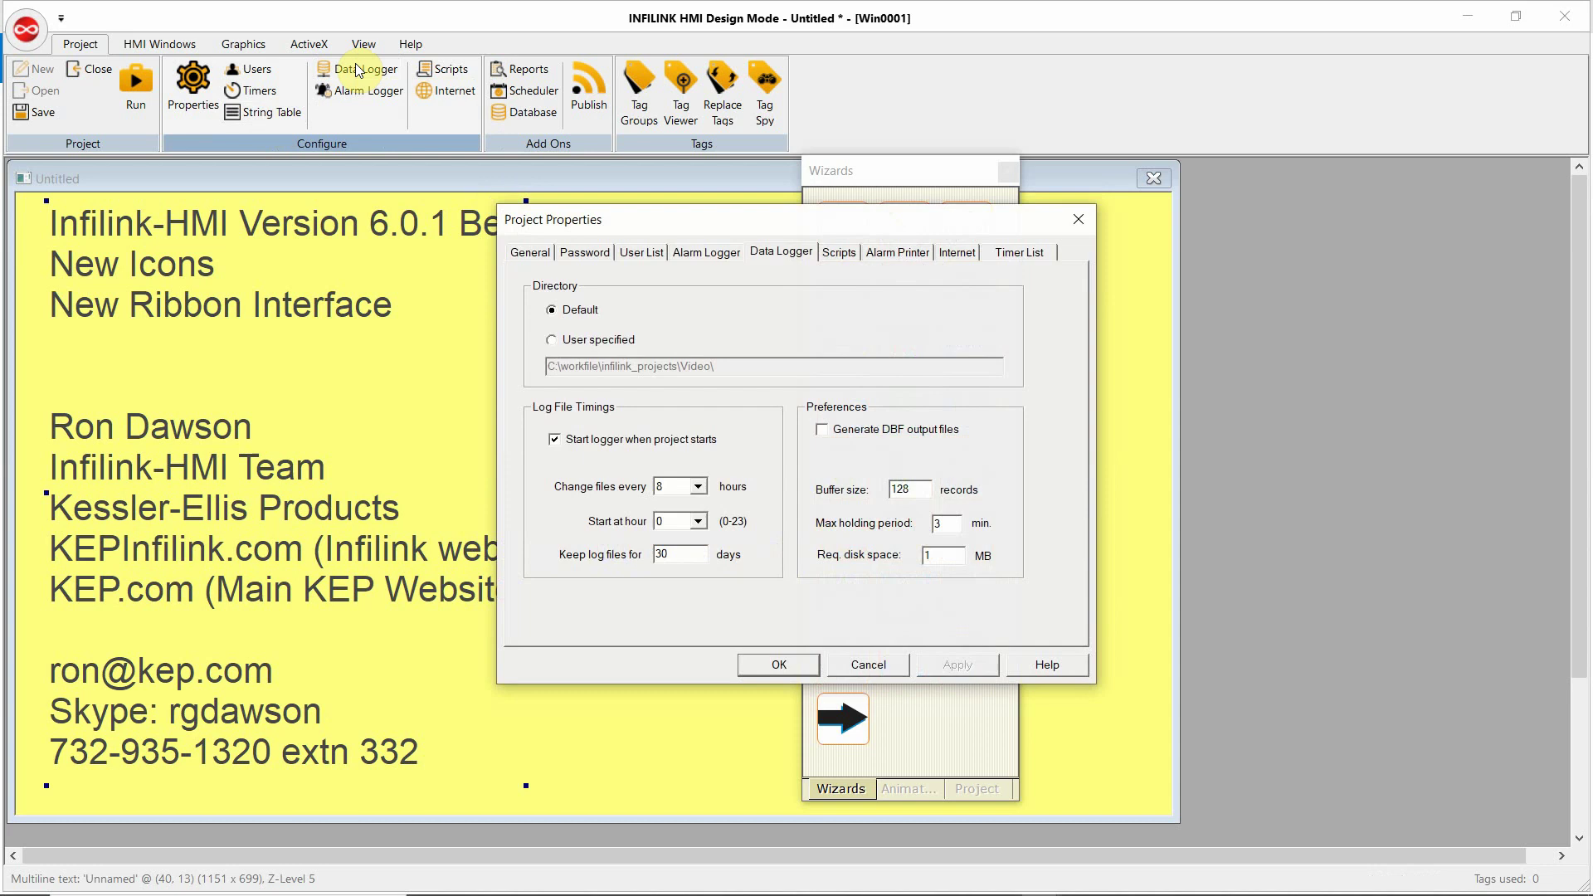
{"action": "left_click", "coordinate": [863, 664]}
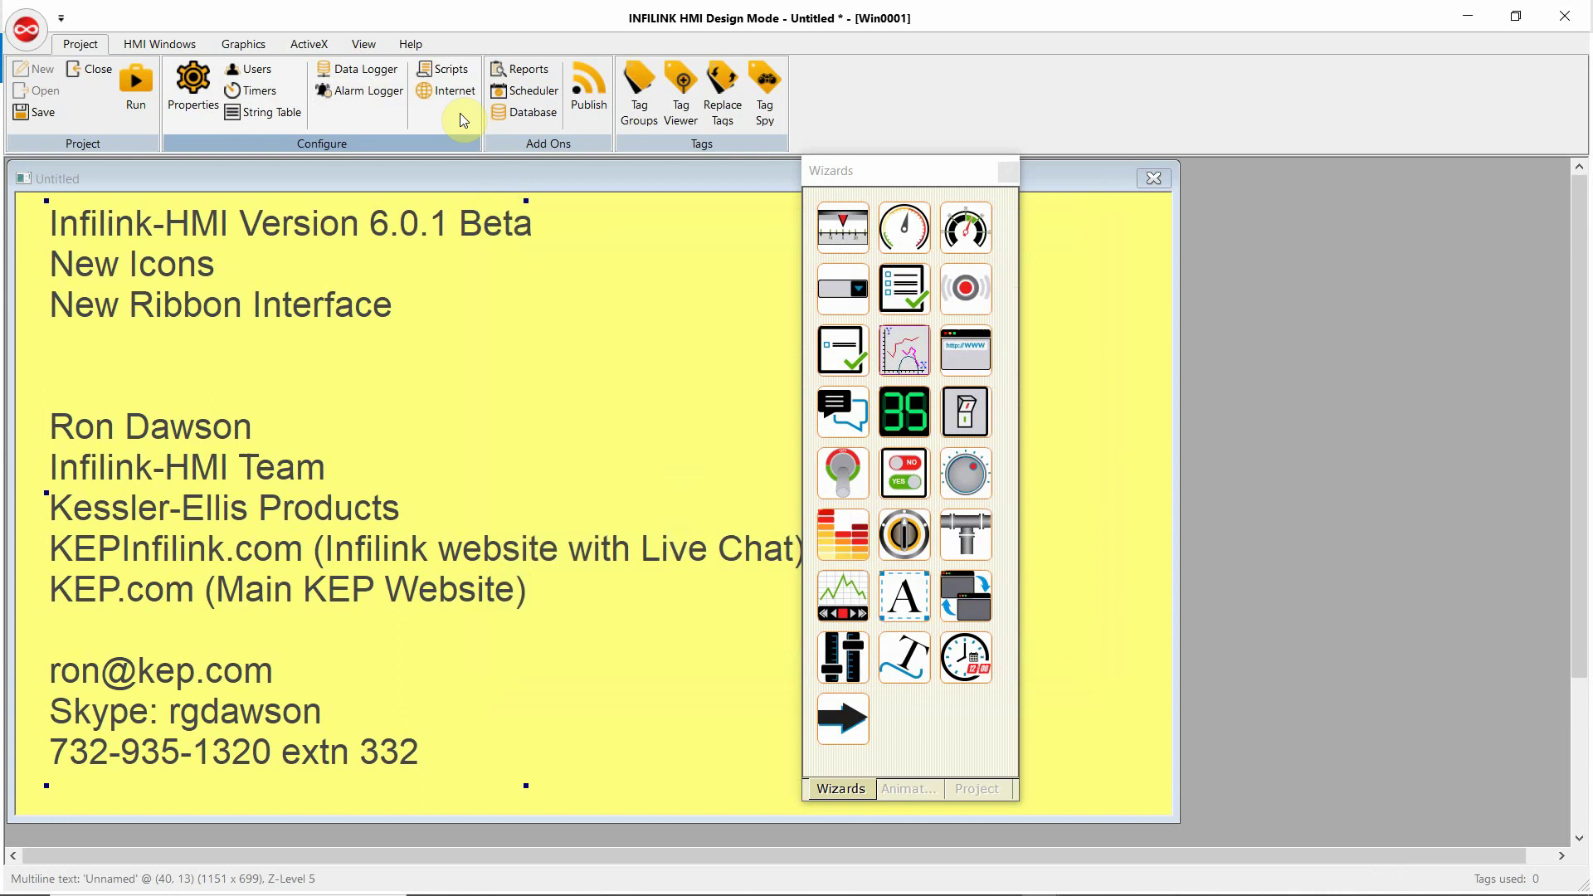
{"action": "left_click", "coordinate": [461, 79]}
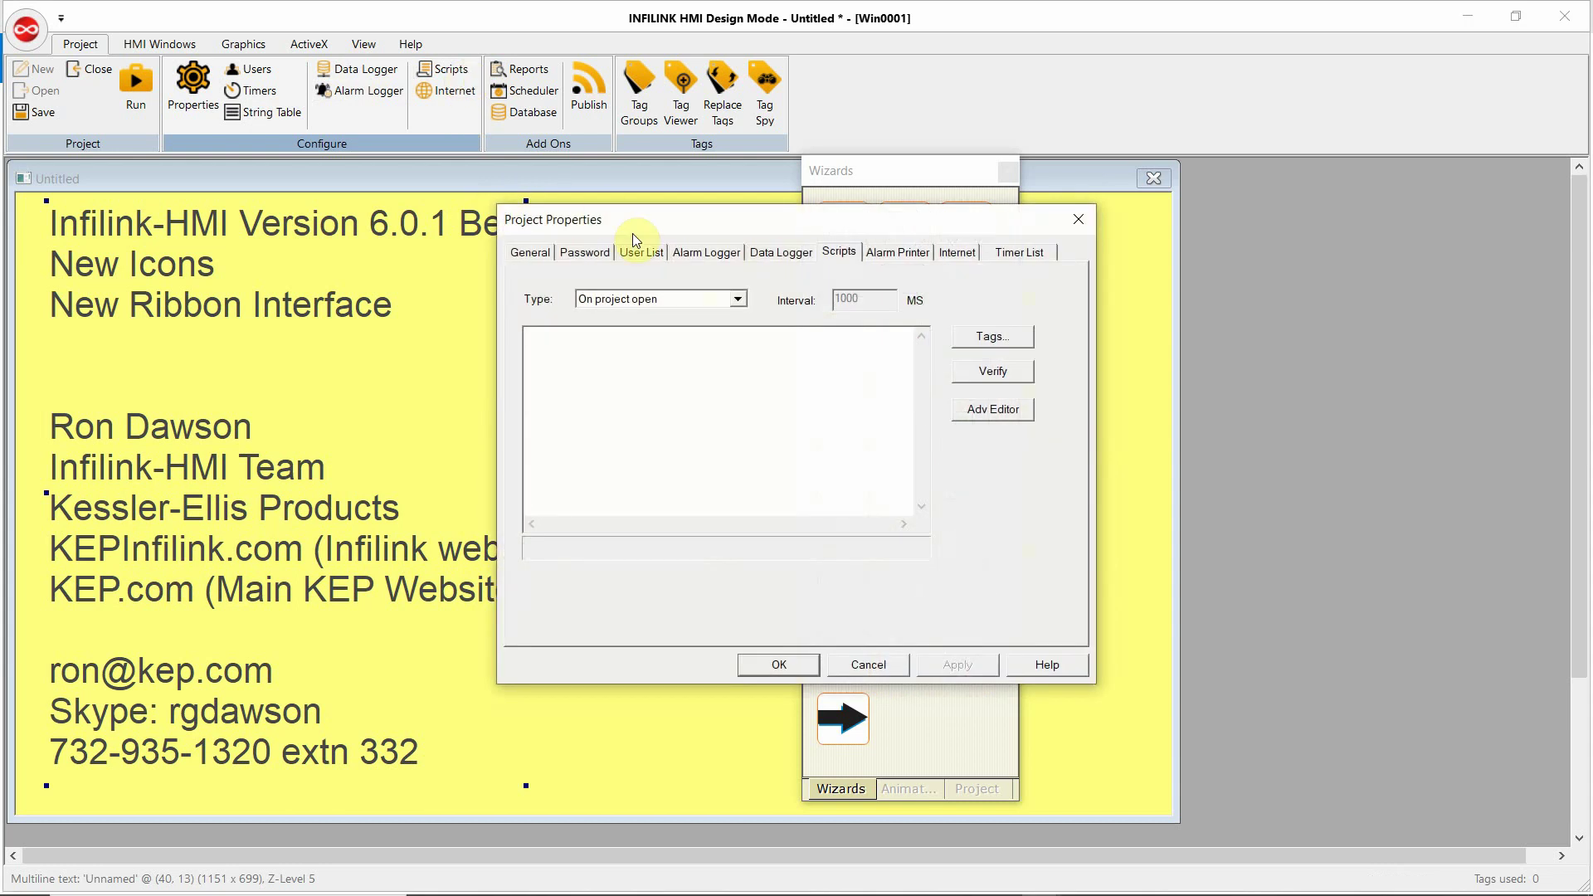
{"action": "left_click", "coordinate": [685, 299]}
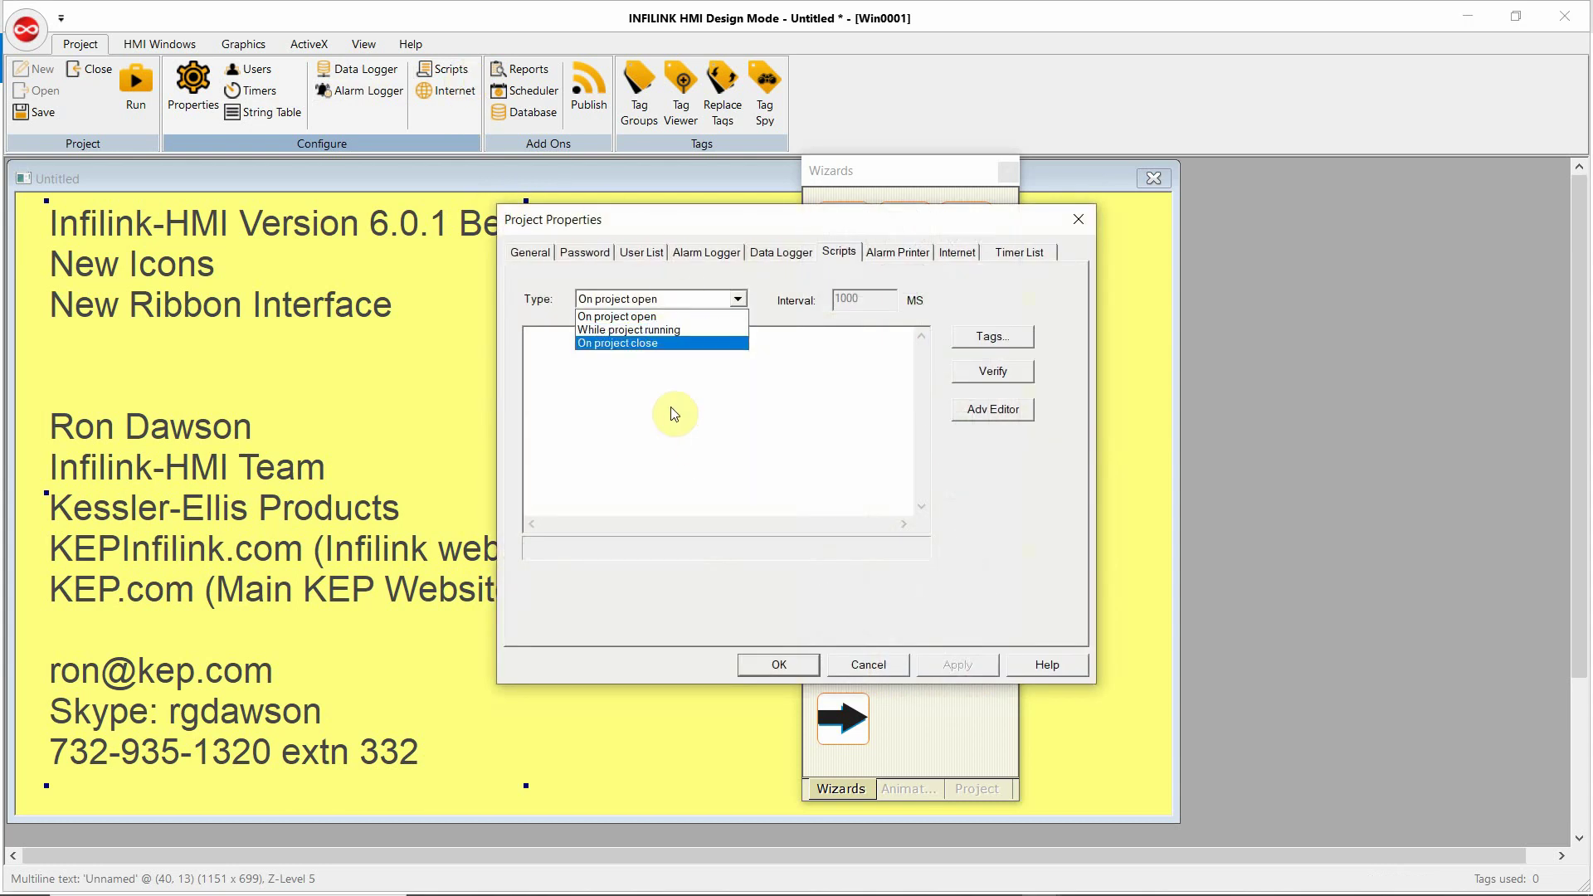
{"action": "left_click", "coordinate": [880, 666]}
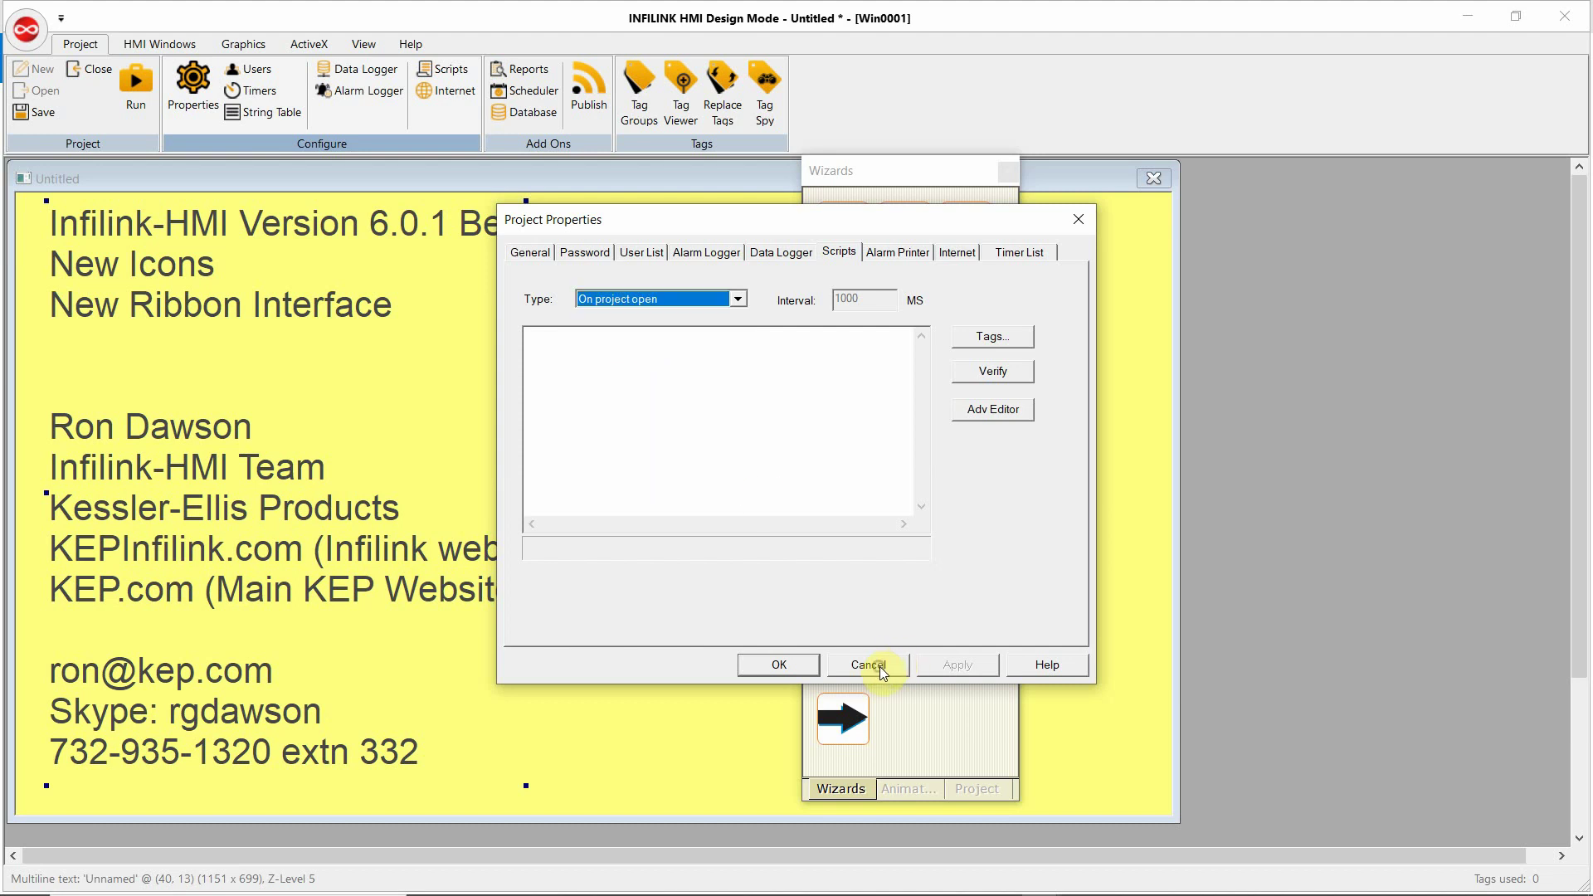
{"action": "left_click", "coordinate": [888, 665]}
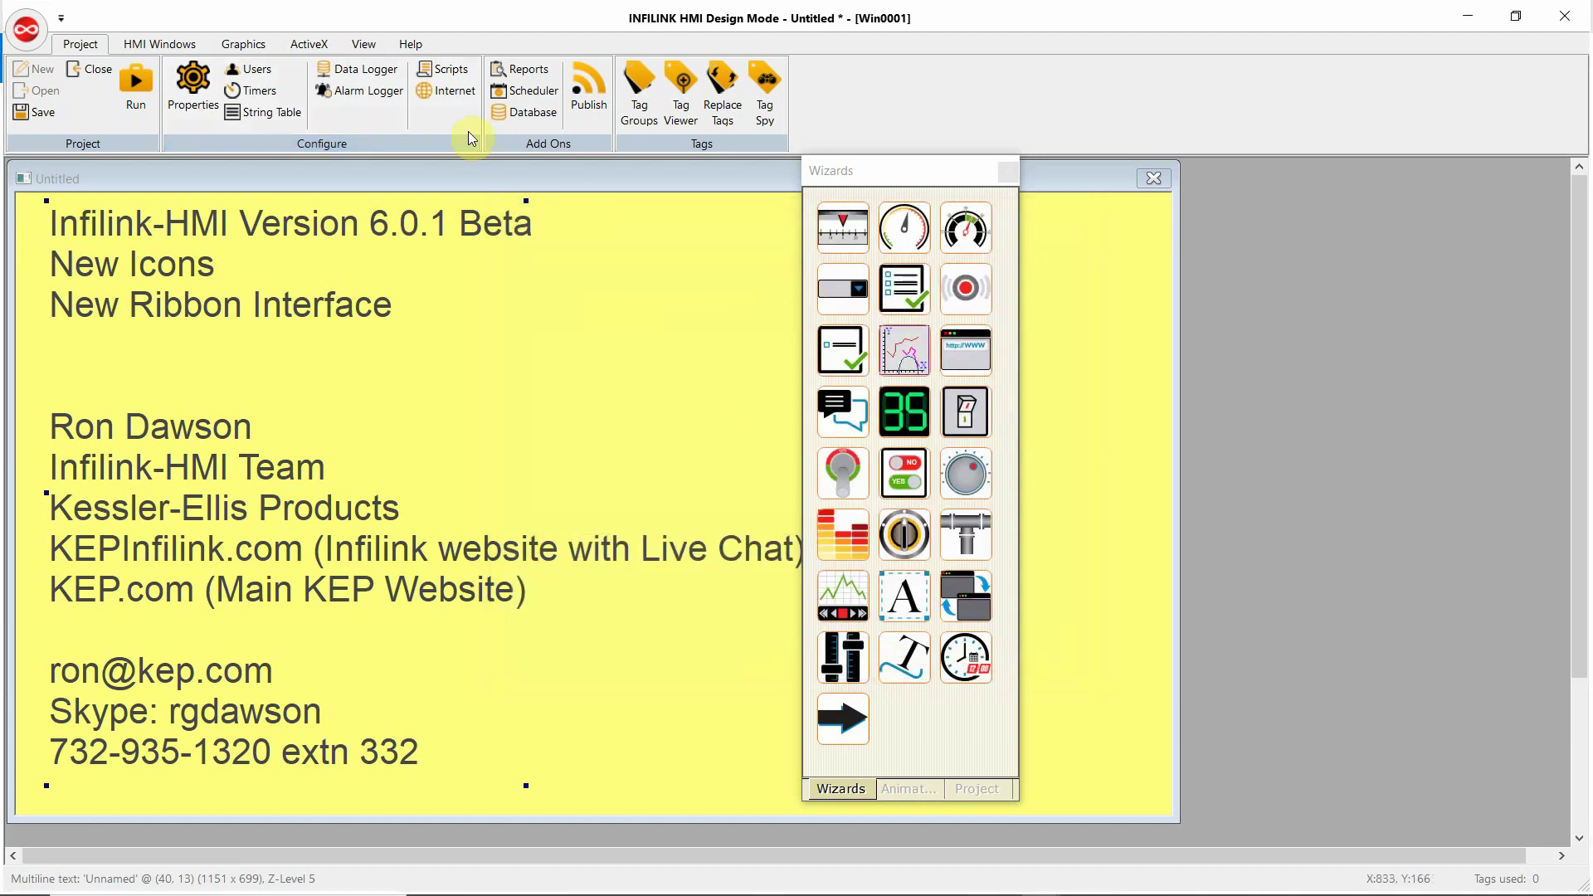
{"action": "left_click", "coordinate": [528, 70]}
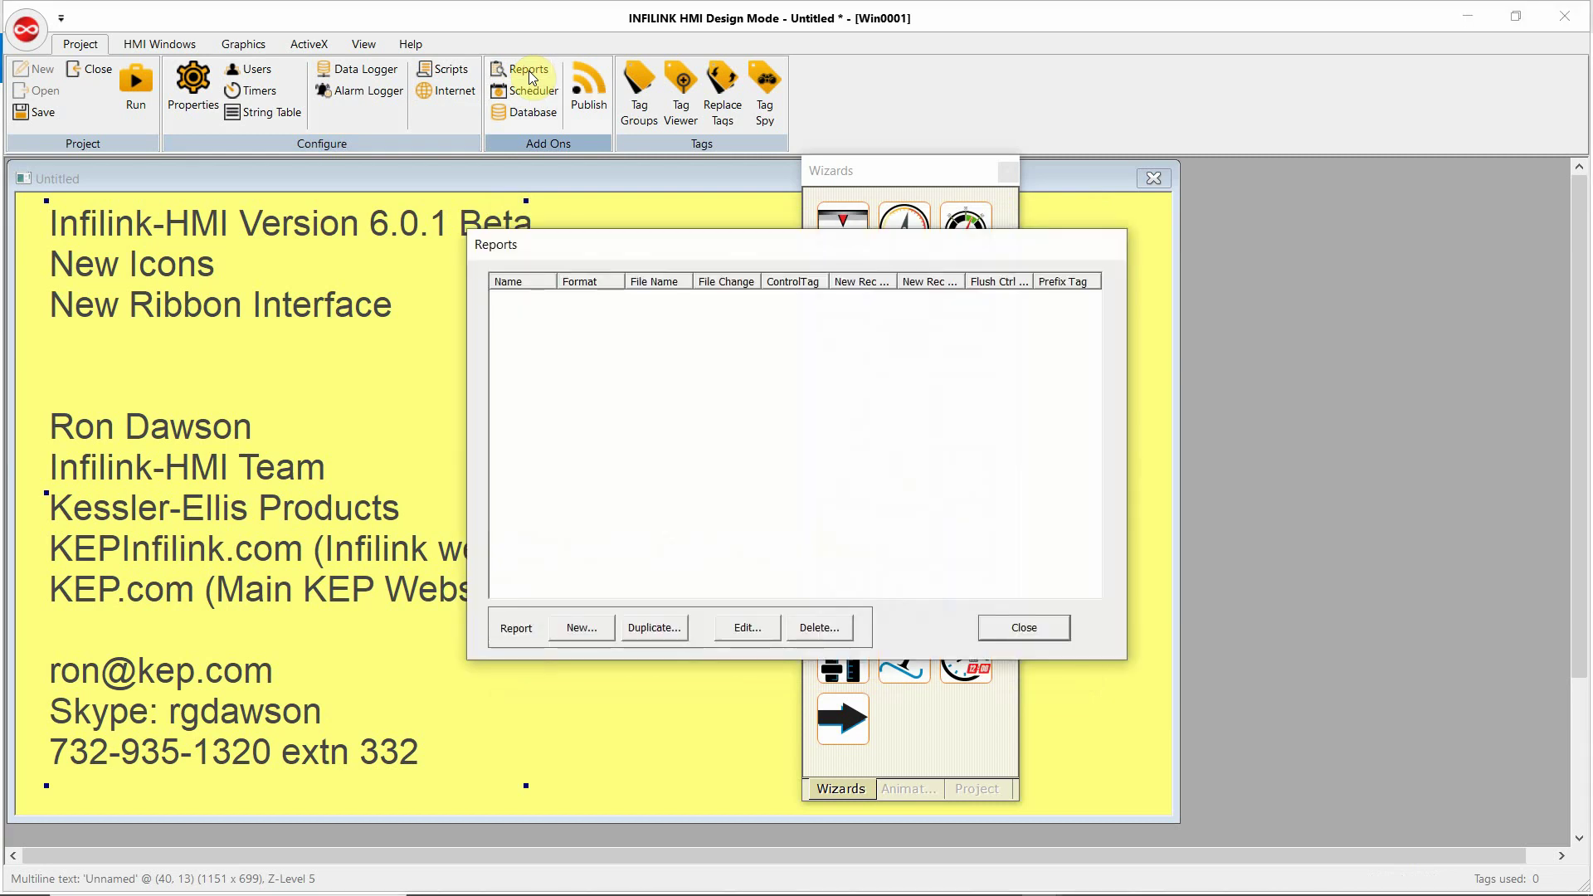
{"action": "left_click", "coordinate": [586, 630]}
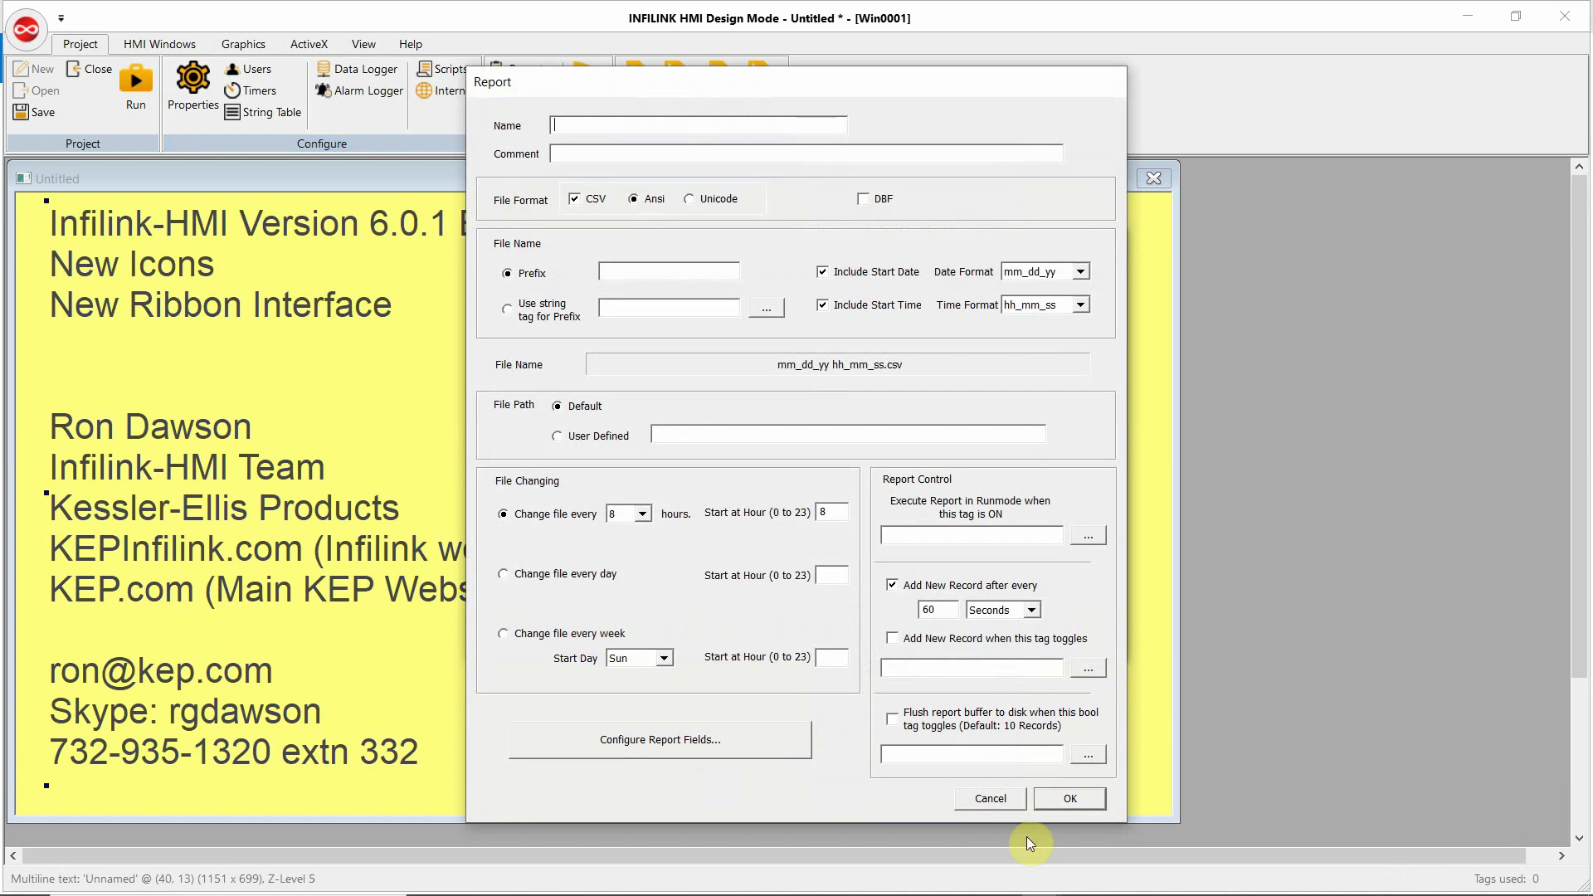
{"action": "left_click", "coordinate": [991, 798]}
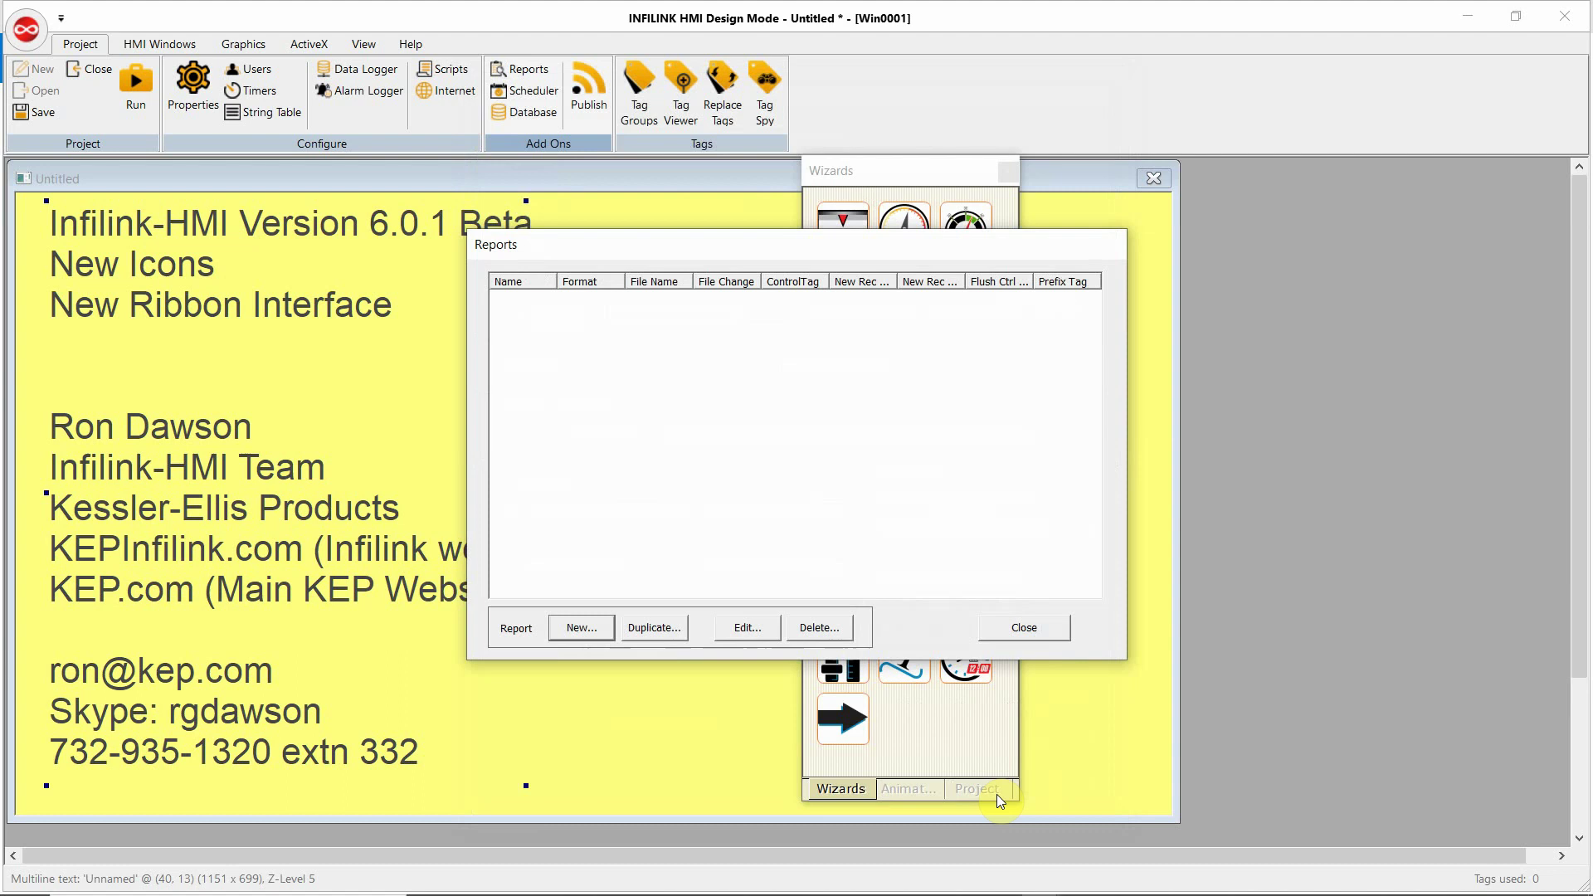
{"action": "left_click", "coordinate": [1014, 639]}
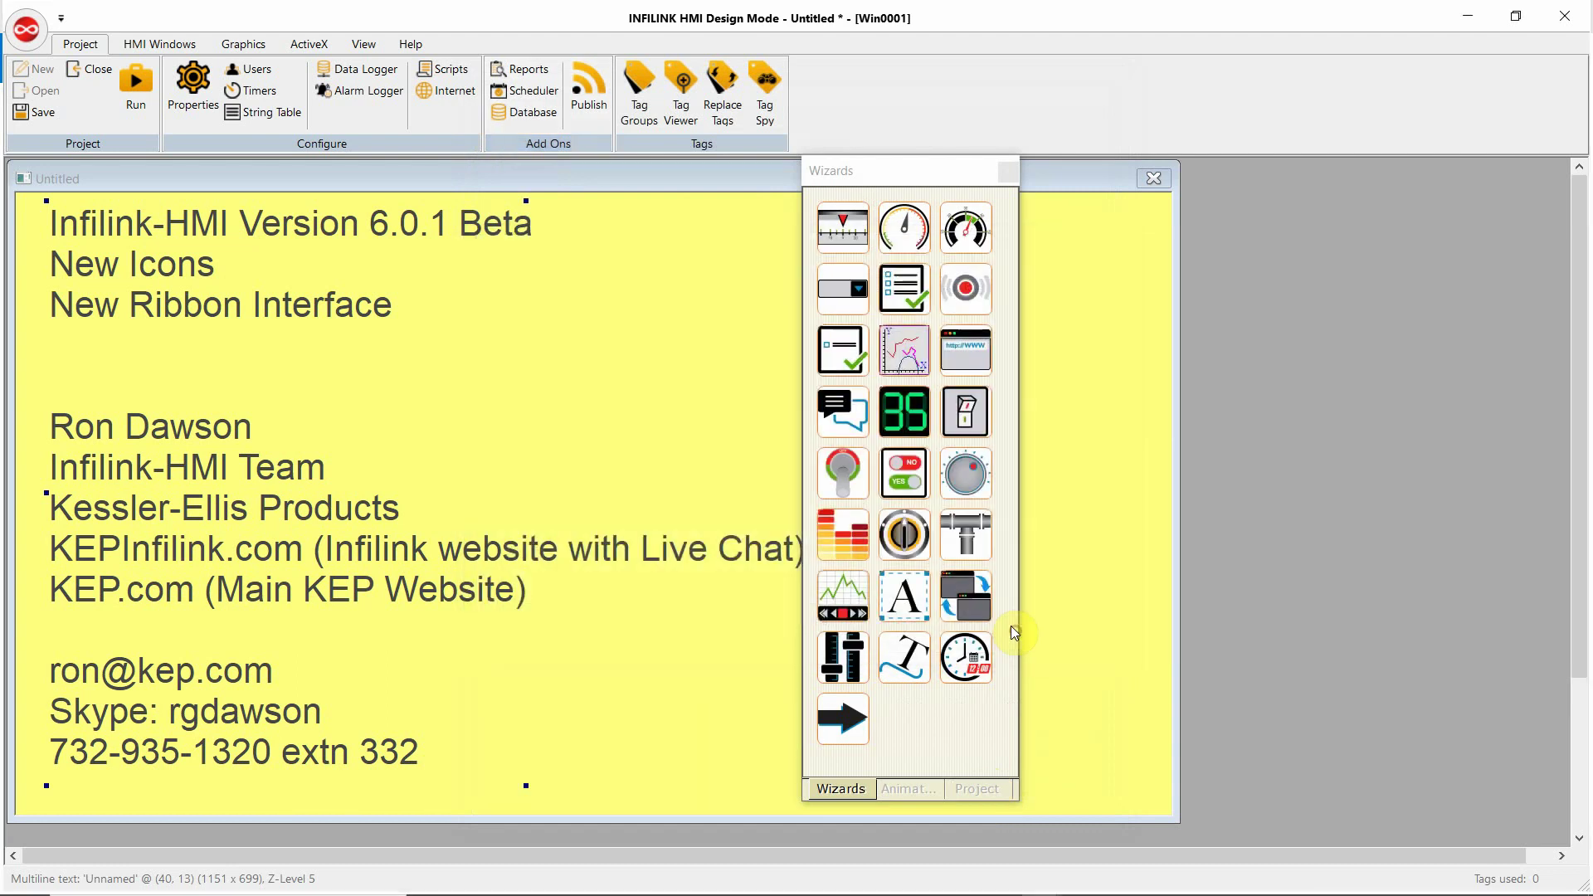
{"action": "left_click", "coordinate": [517, 90]}
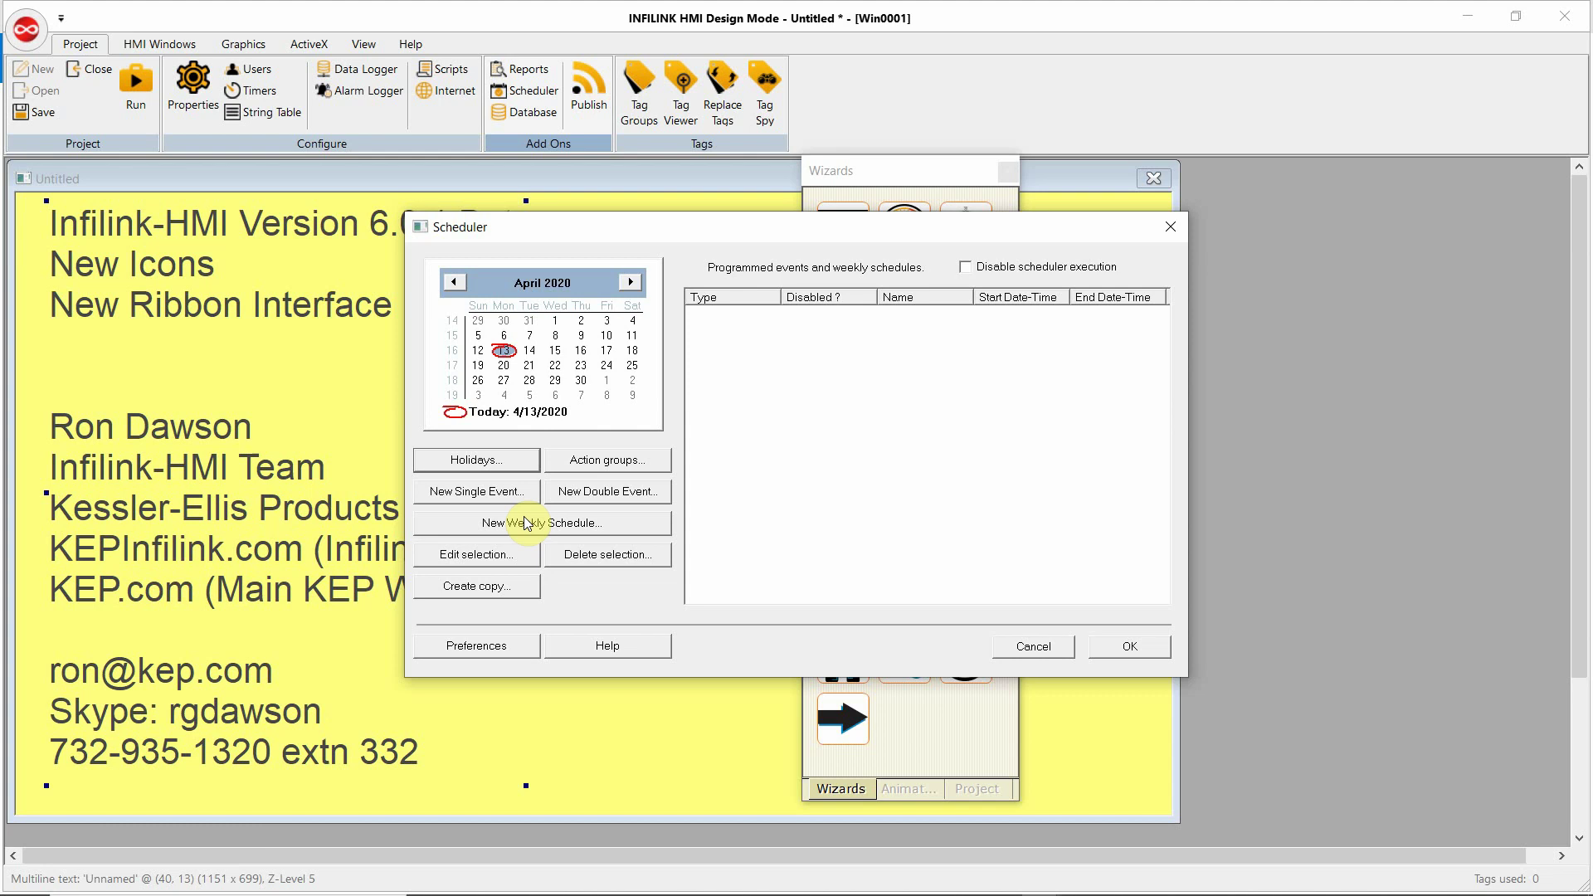
{"action": "left_click", "coordinate": [1046, 644]}
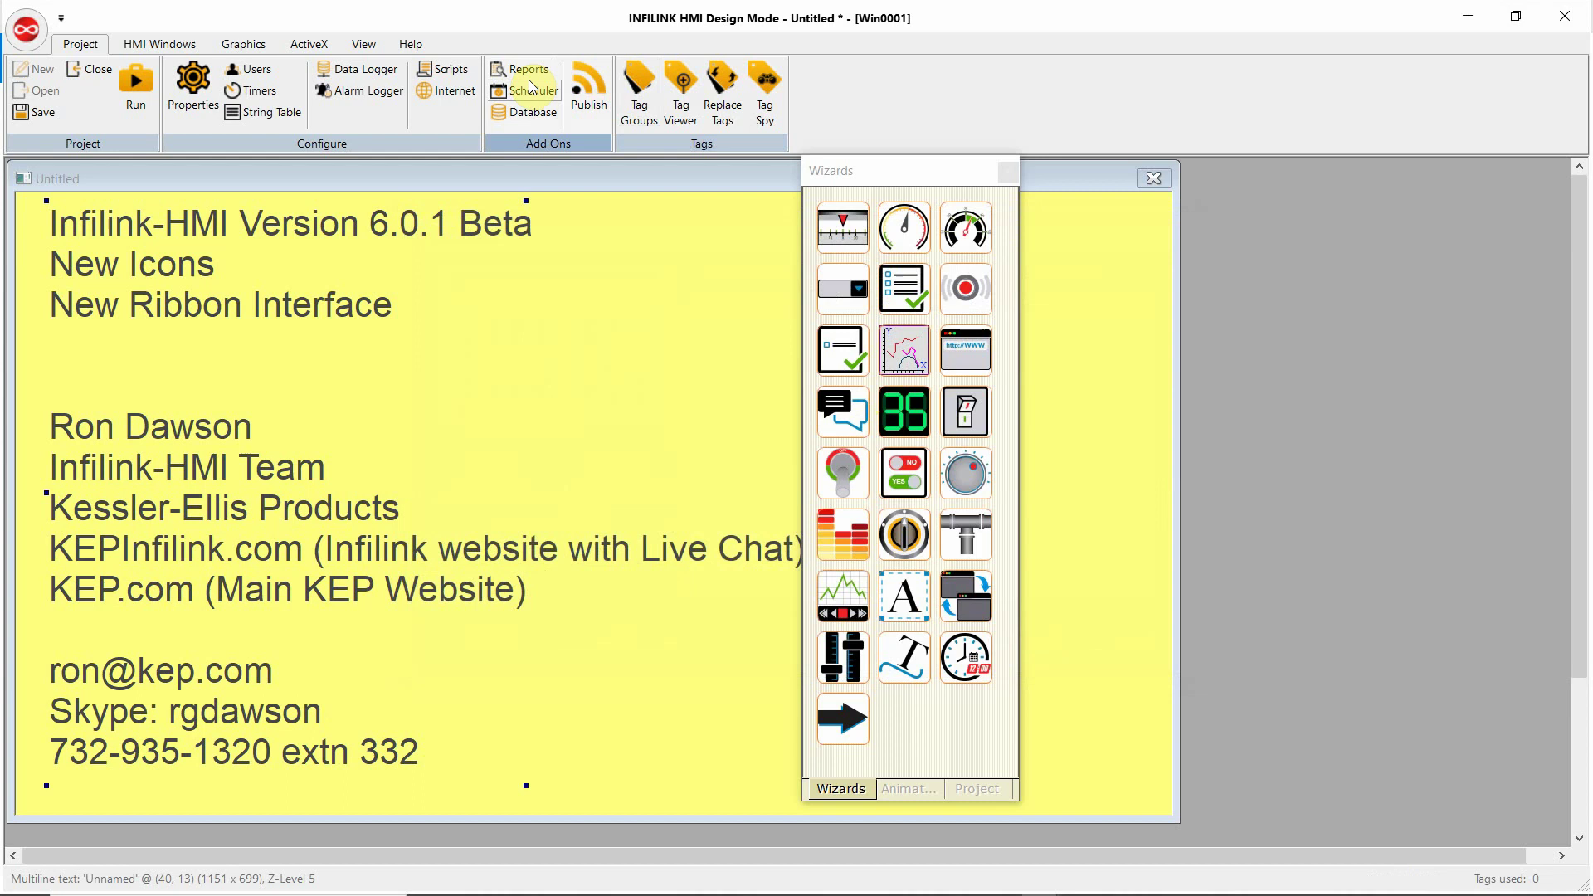
{"action": "left_click", "coordinate": [520, 111]}
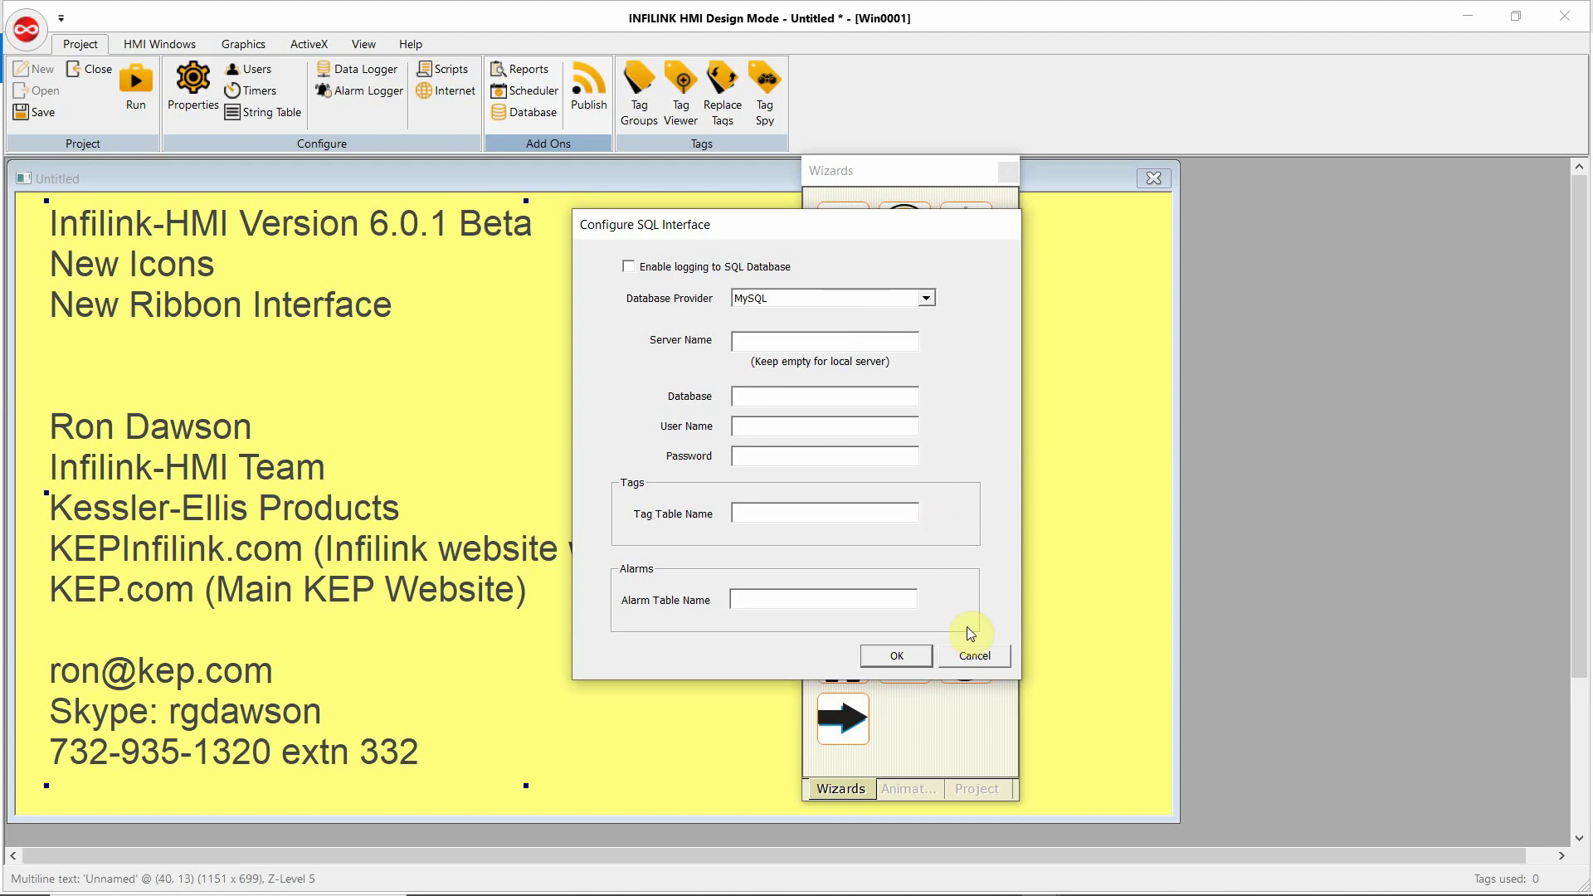
{"action": "left_click", "coordinate": [976, 655]}
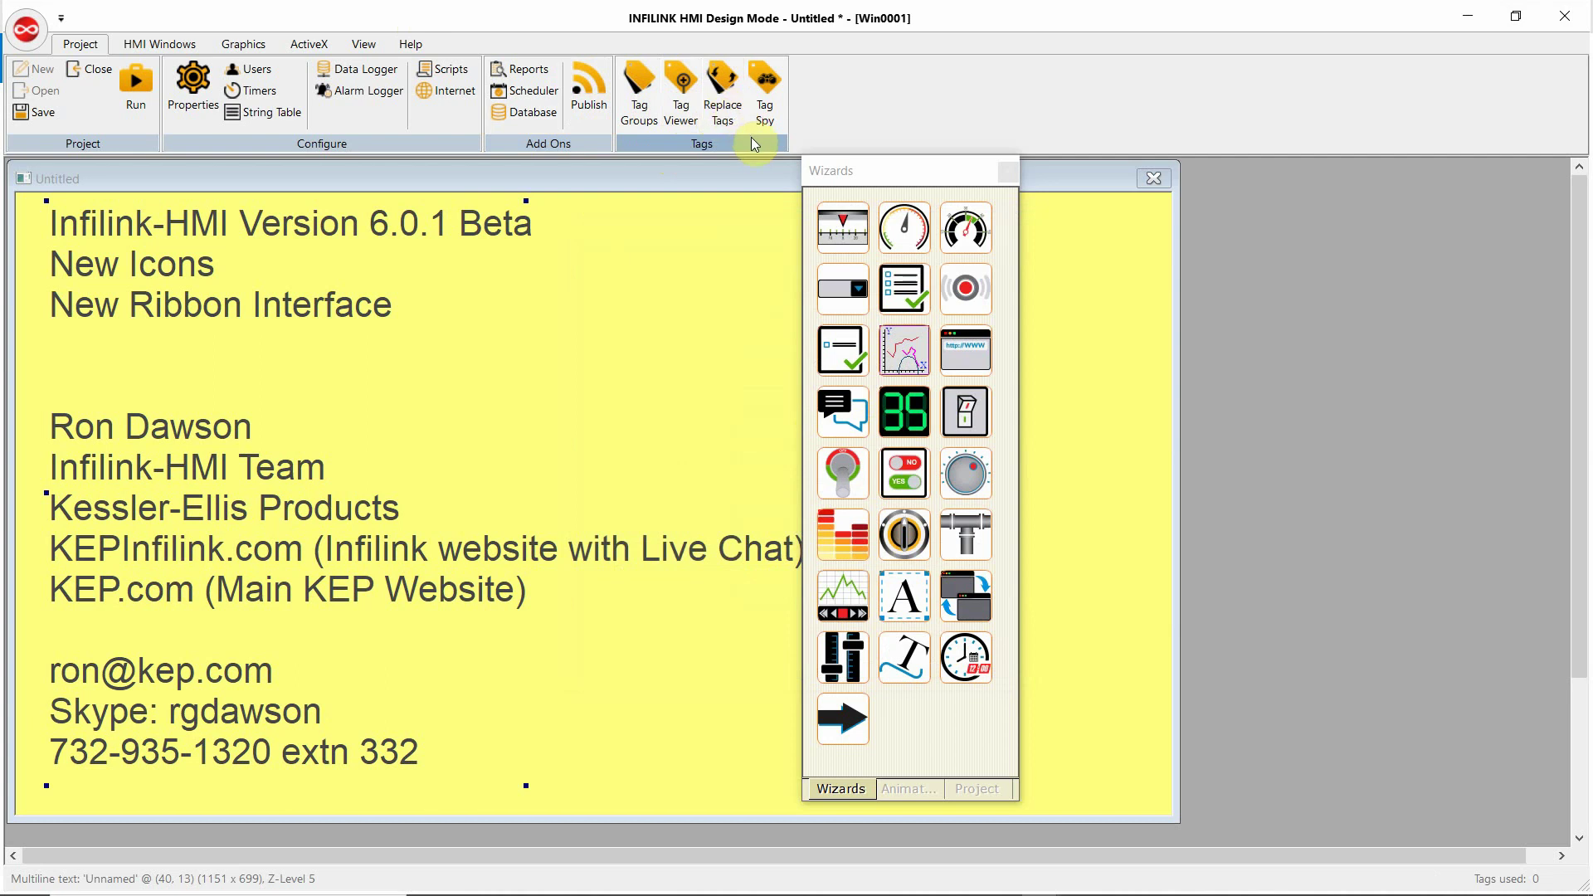
{"action": "left_click", "coordinate": [769, 86]}
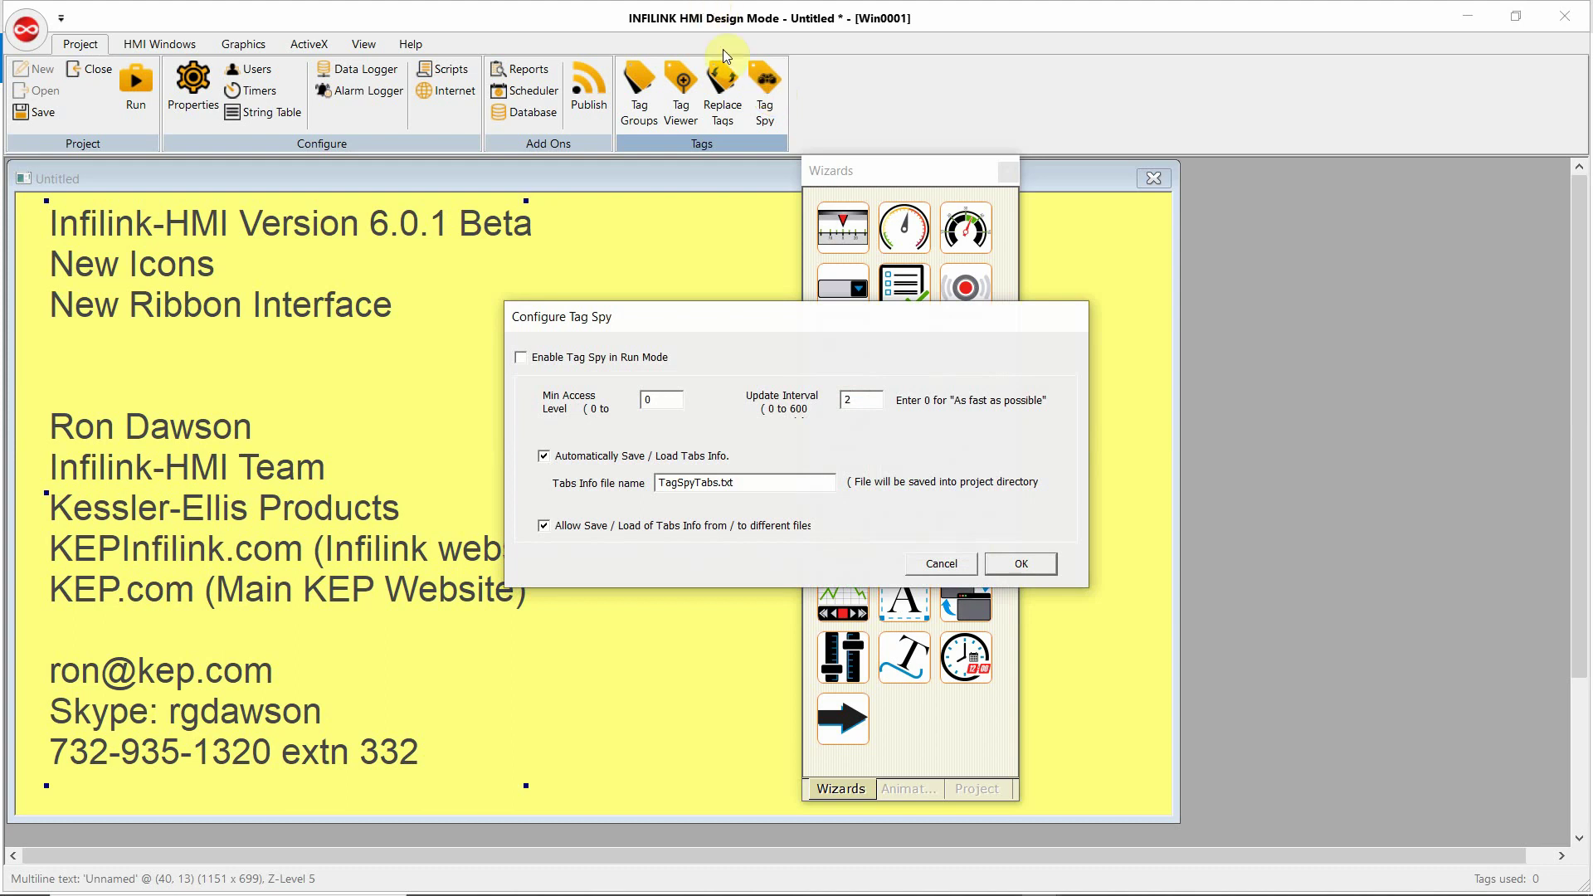
{"action": "left_click", "coordinate": [941, 564]}
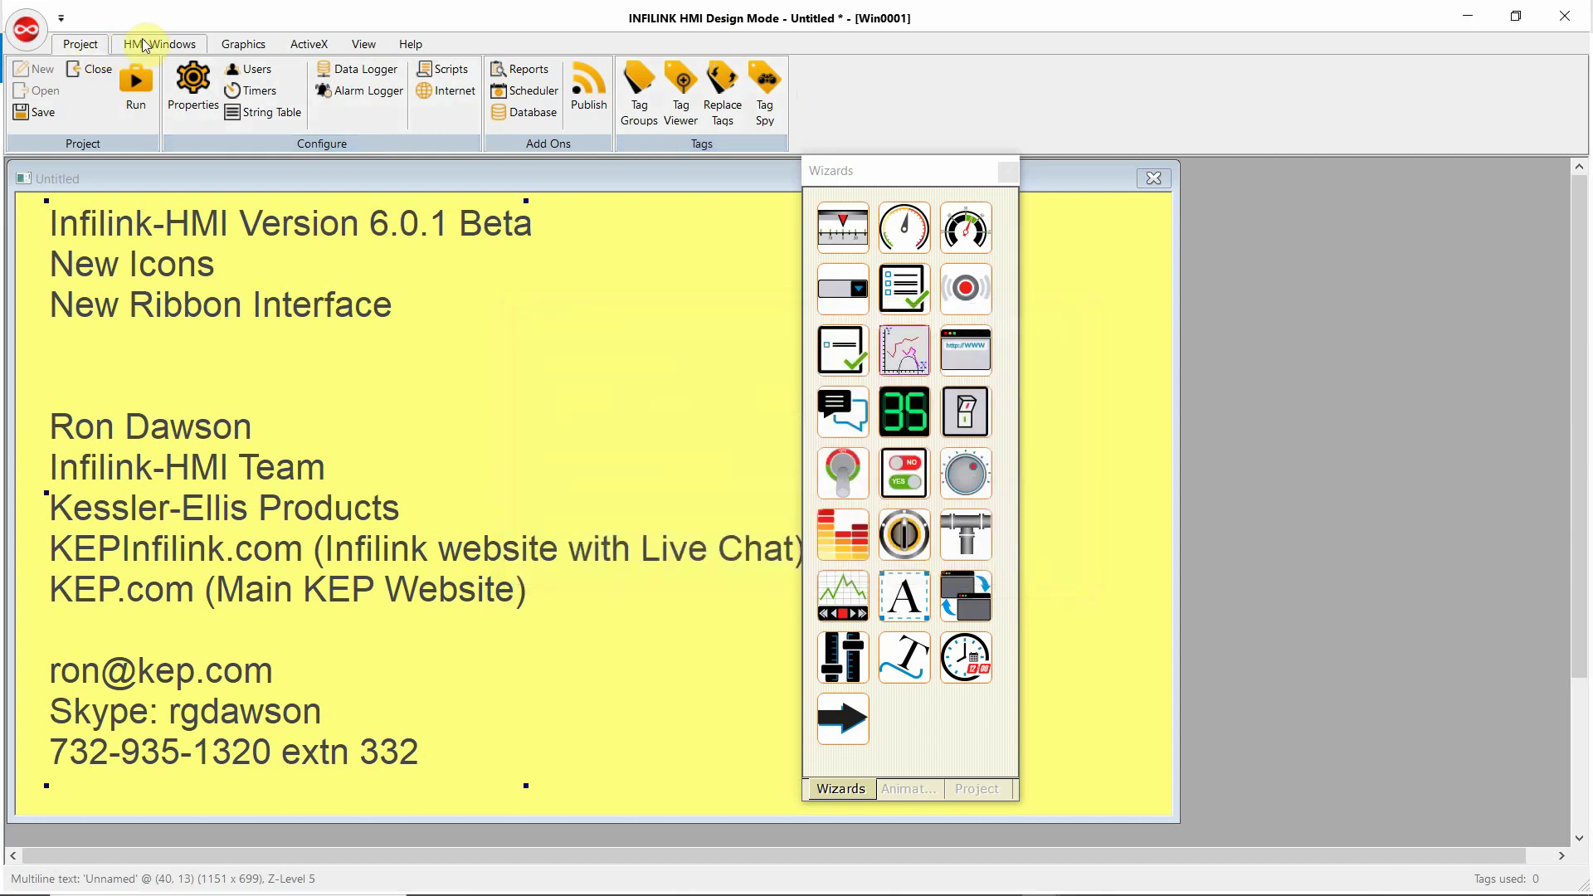
{"action": "left_click", "coordinate": [170, 45]}
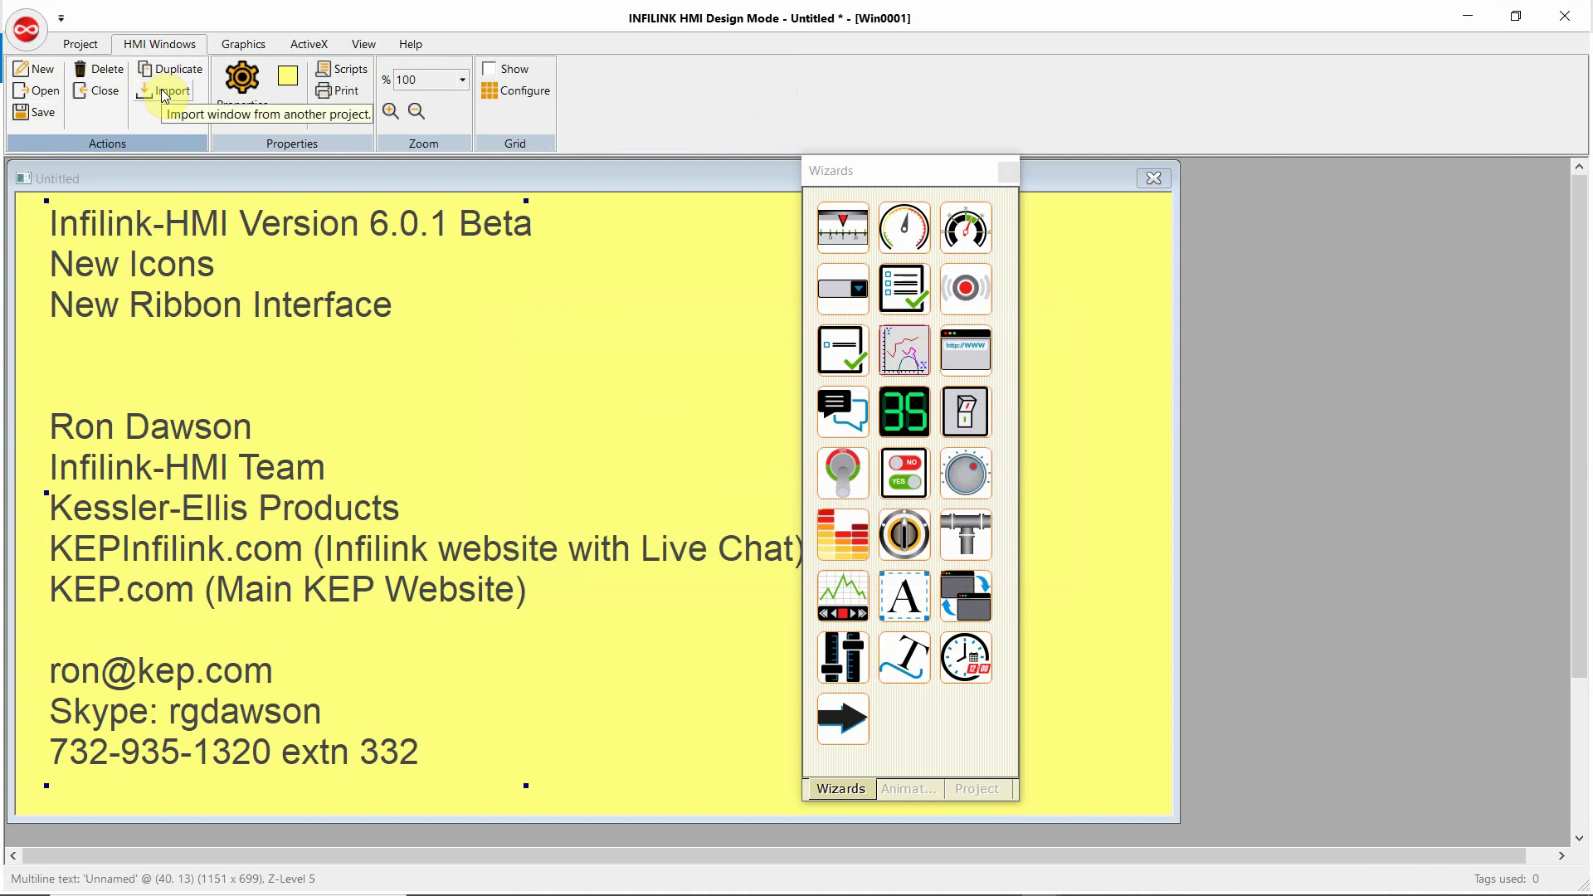
{"action": "left_click", "coordinate": [296, 146]}
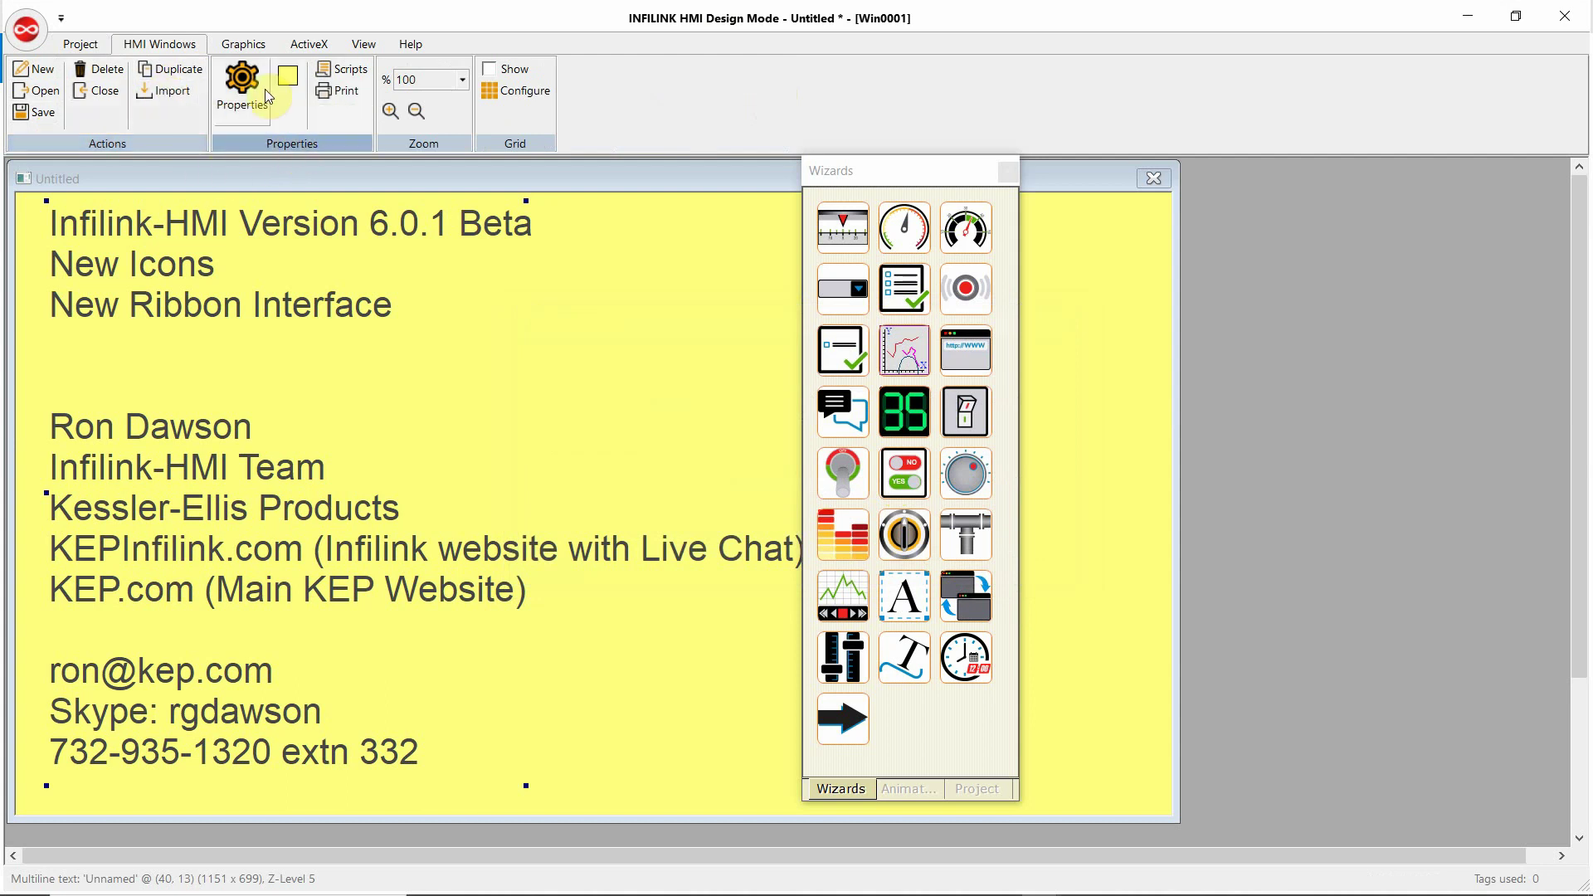
{"action": "left_click", "coordinate": [244, 80]}
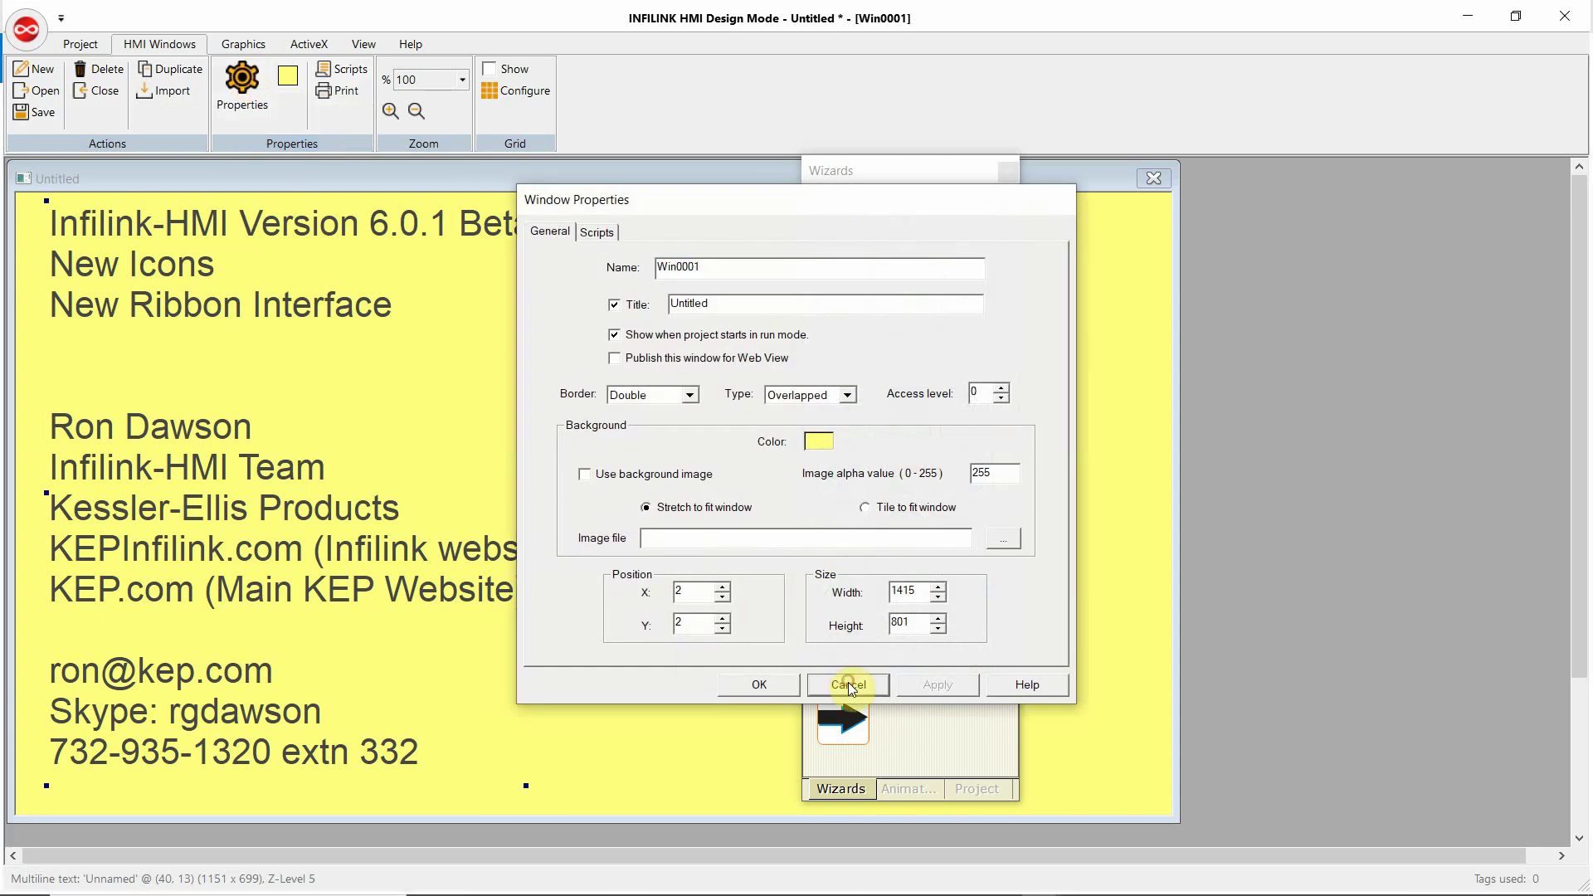
{"action": "left_click", "coordinate": [847, 683]}
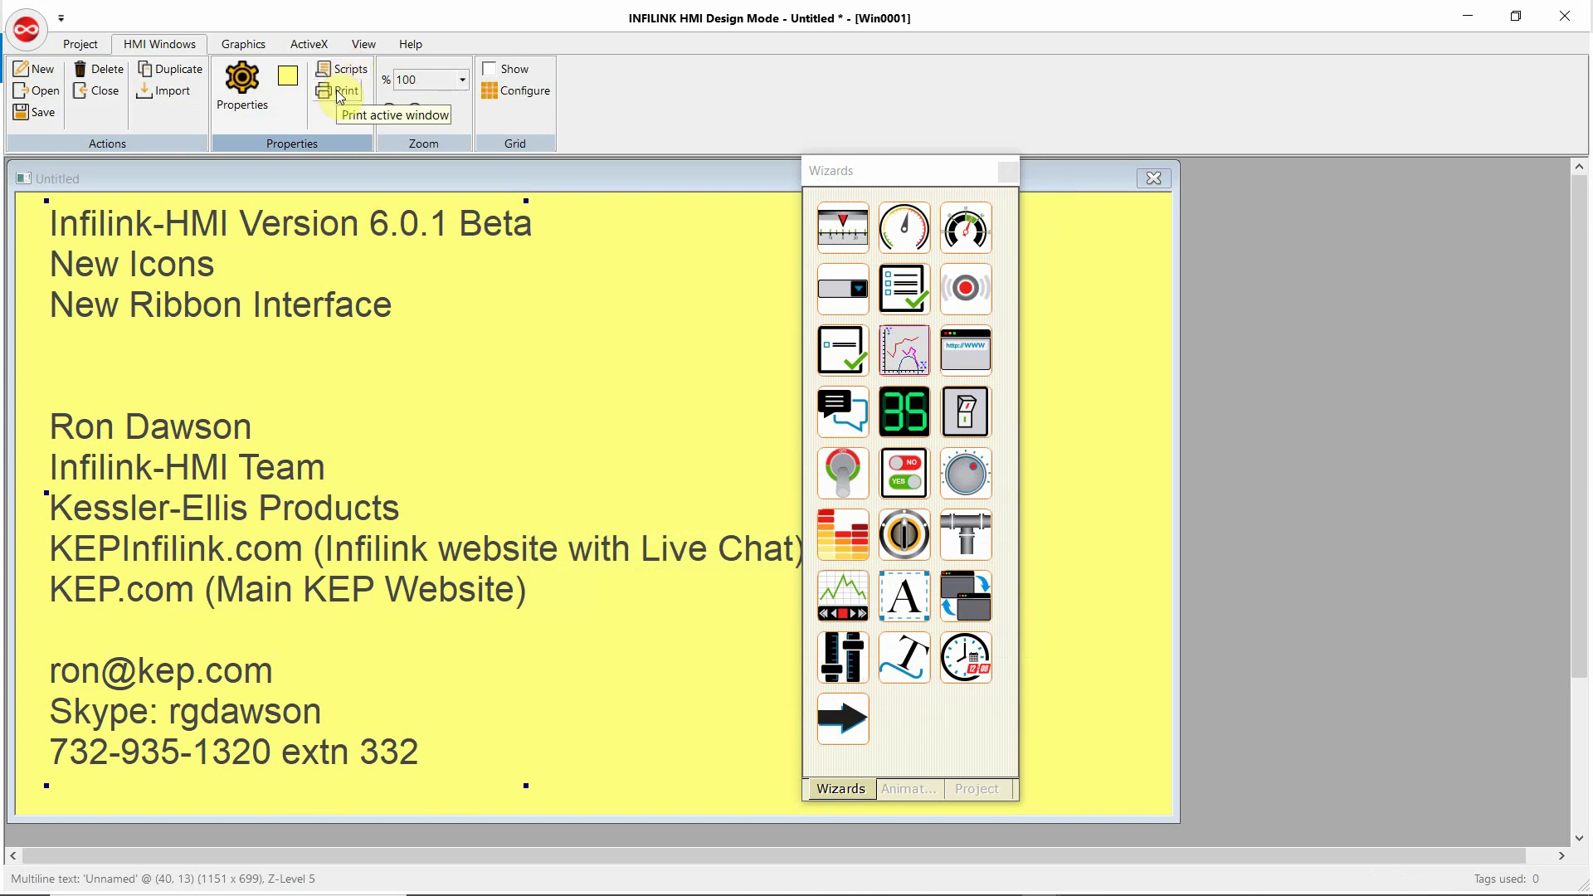
{"action": "left_click", "coordinate": [462, 80]}
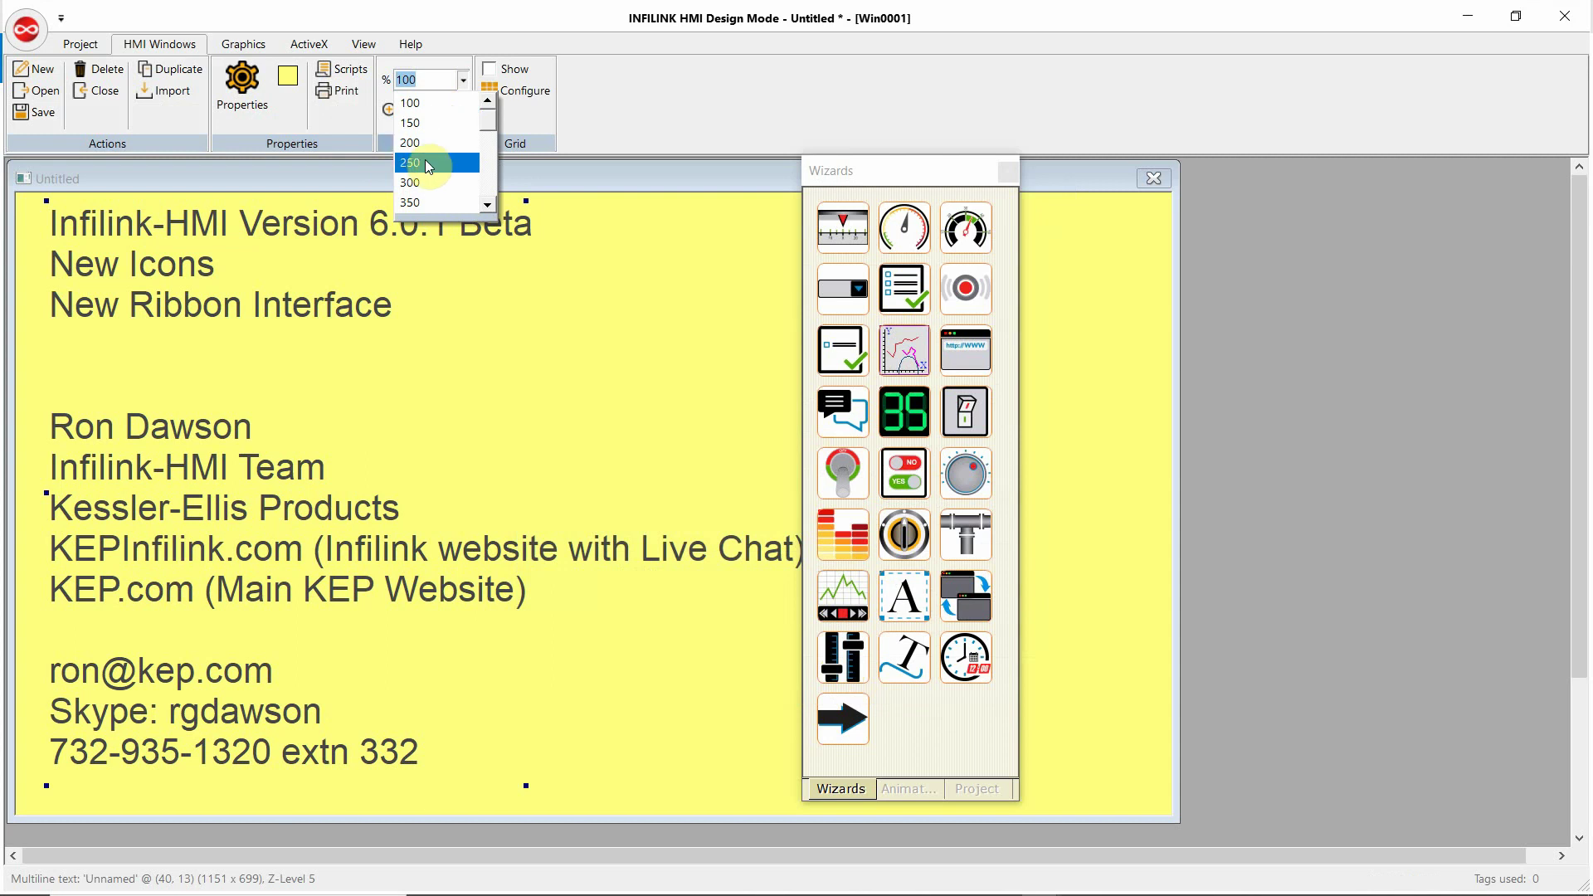
{"action": "left_click", "coordinate": [415, 185]}
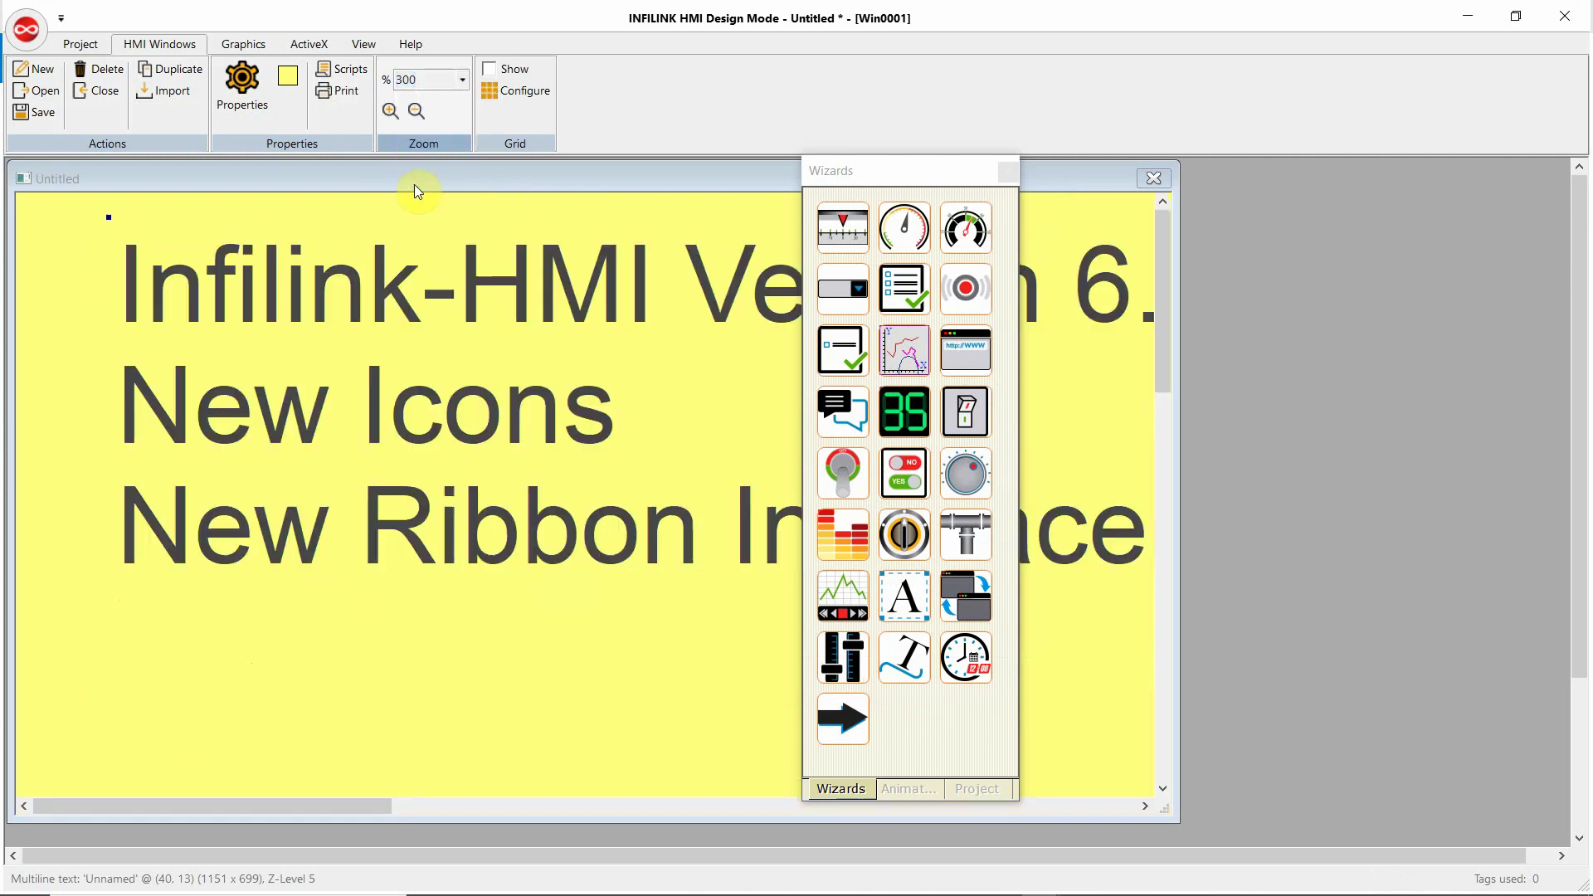
{"action": "left_click", "coordinate": [463, 79]}
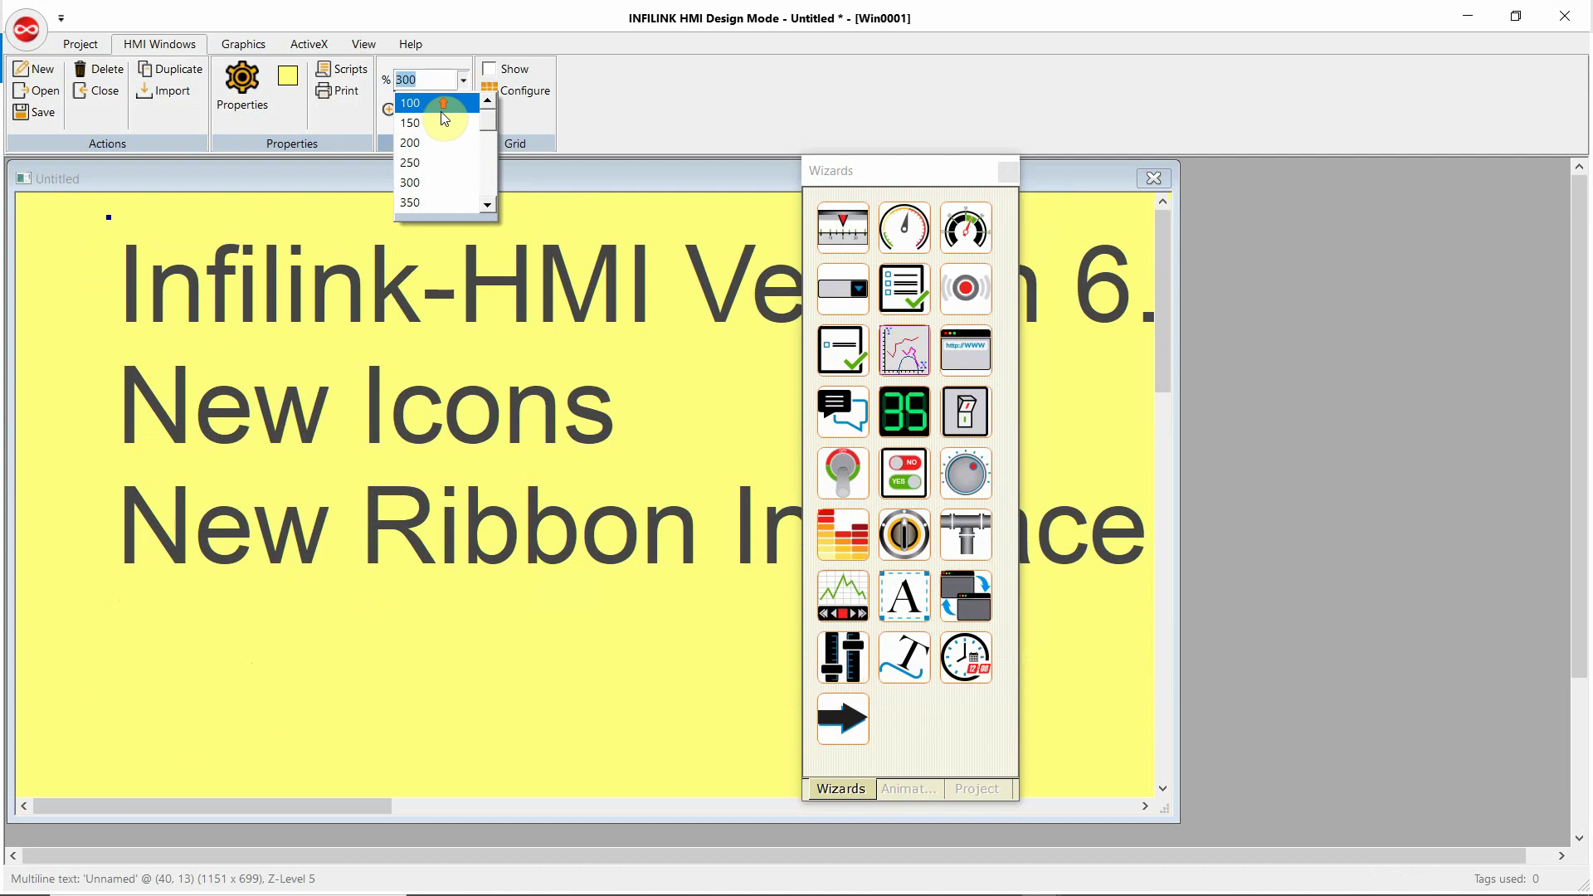
{"action": "left_click", "coordinate": [442, 111]}
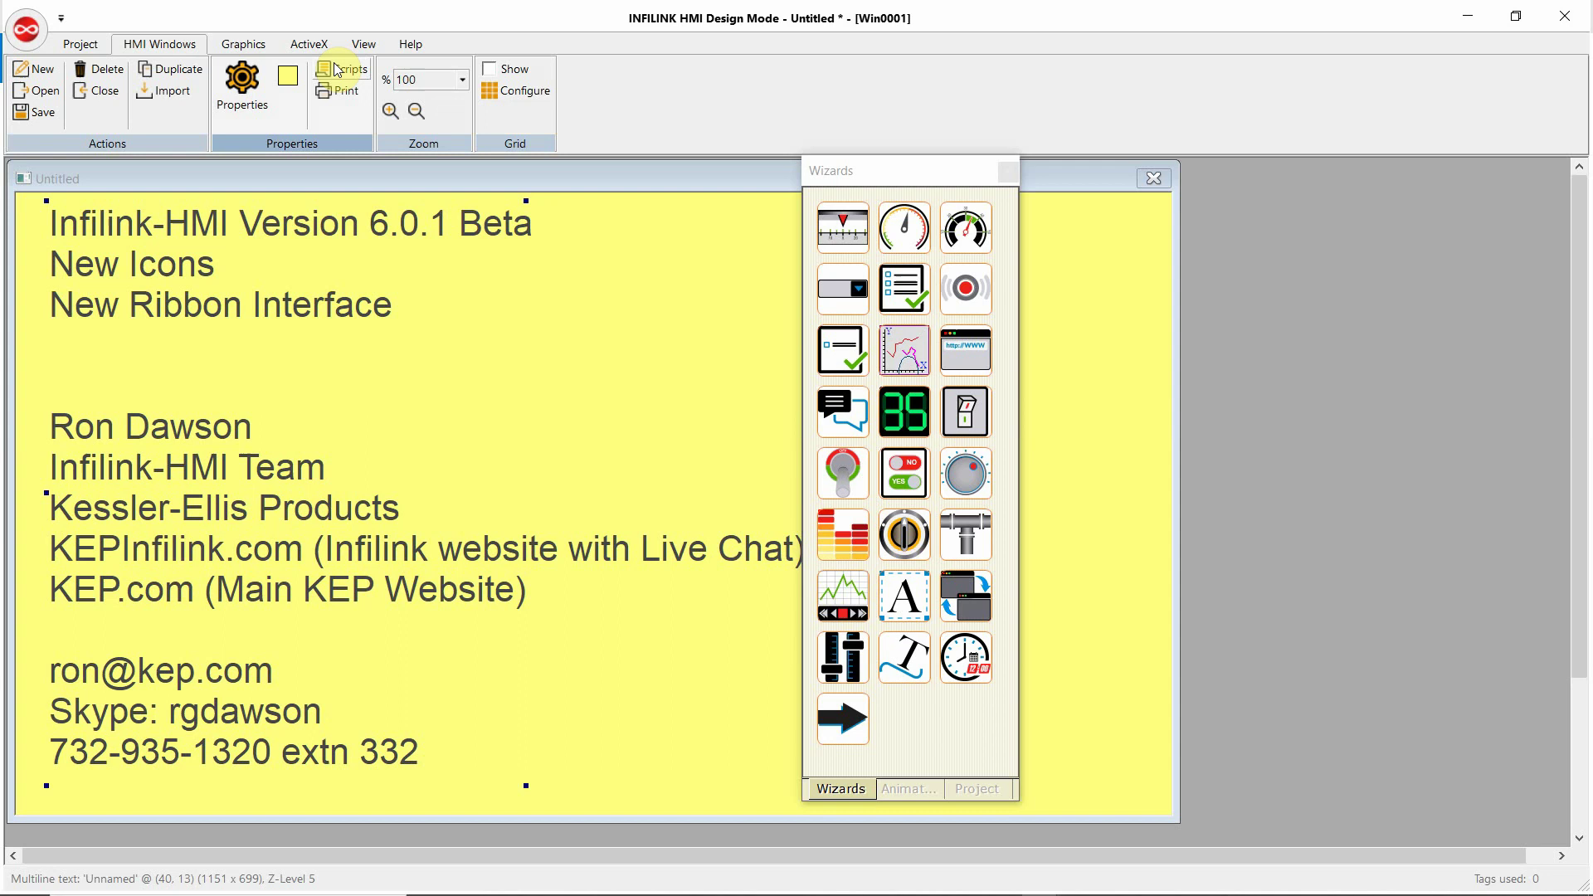
Step: Switch the ribbon to the Graphics tab to show shape, button, trend and alarm tools
{"action": "left_click", "coordinate": [254, 46]}
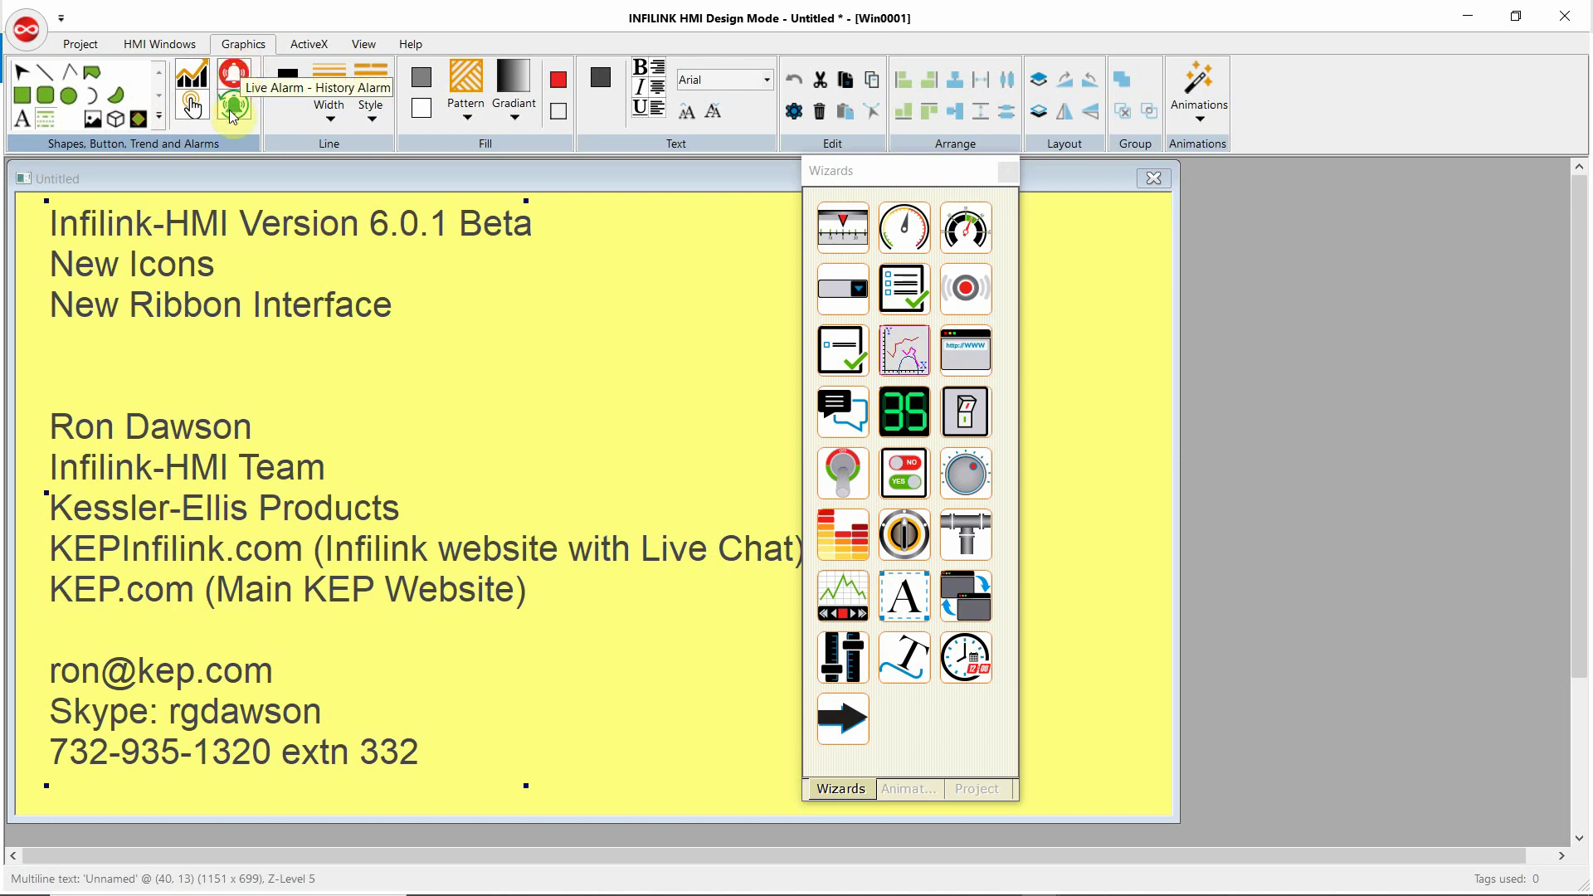
{"action": "left_click", "coordinate": [330, 108]}
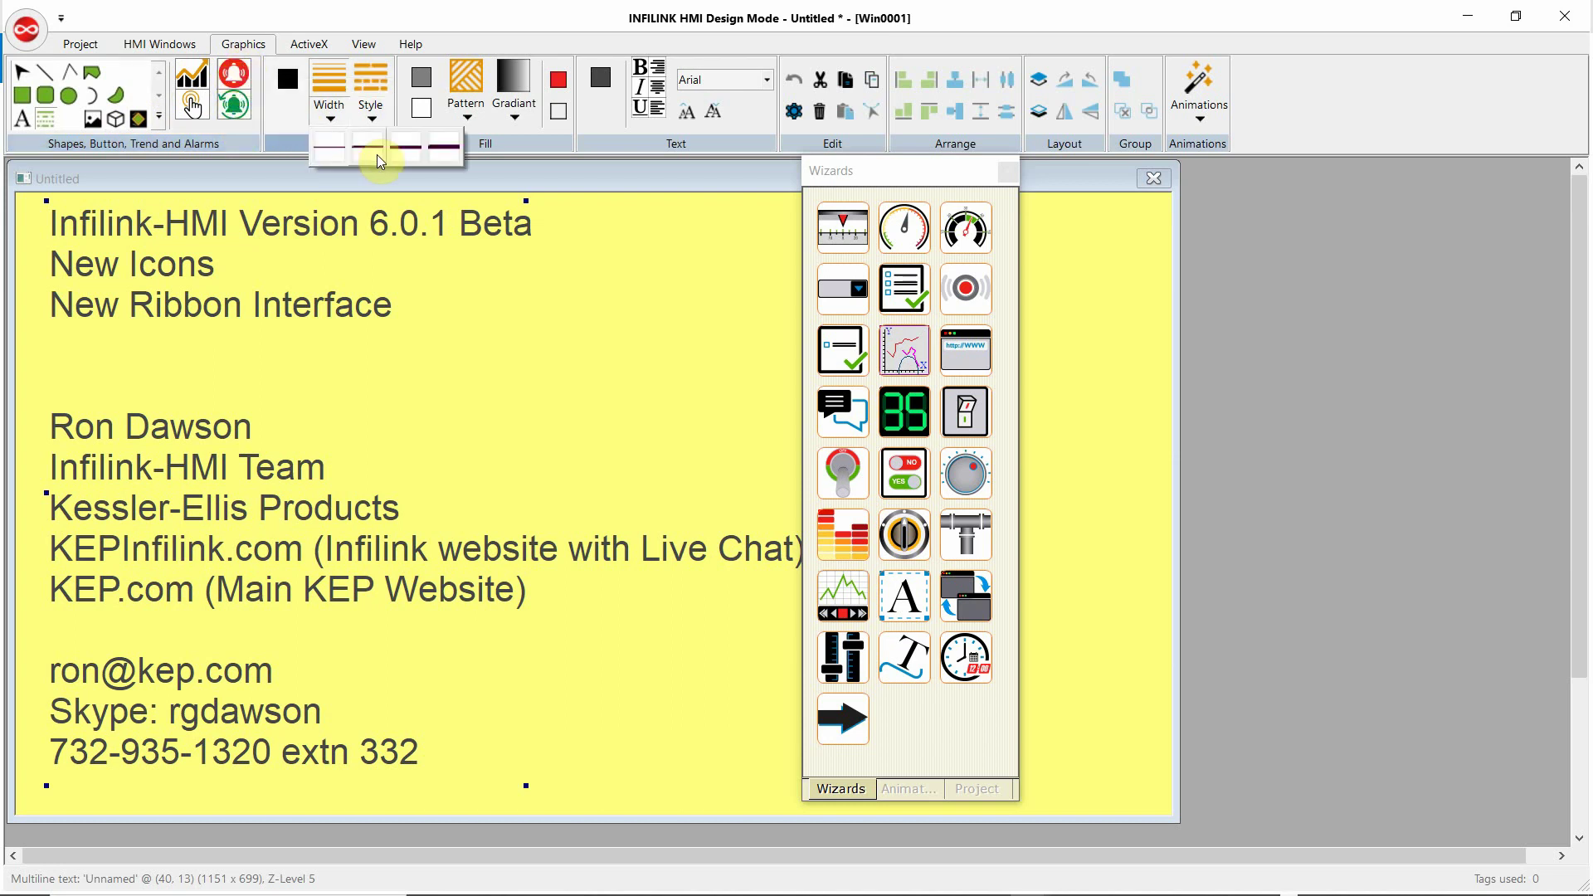
{"action": "left_click", "coordinate": [371, 111]}
{"action": "left_click", "coordinate": [287, 79]}
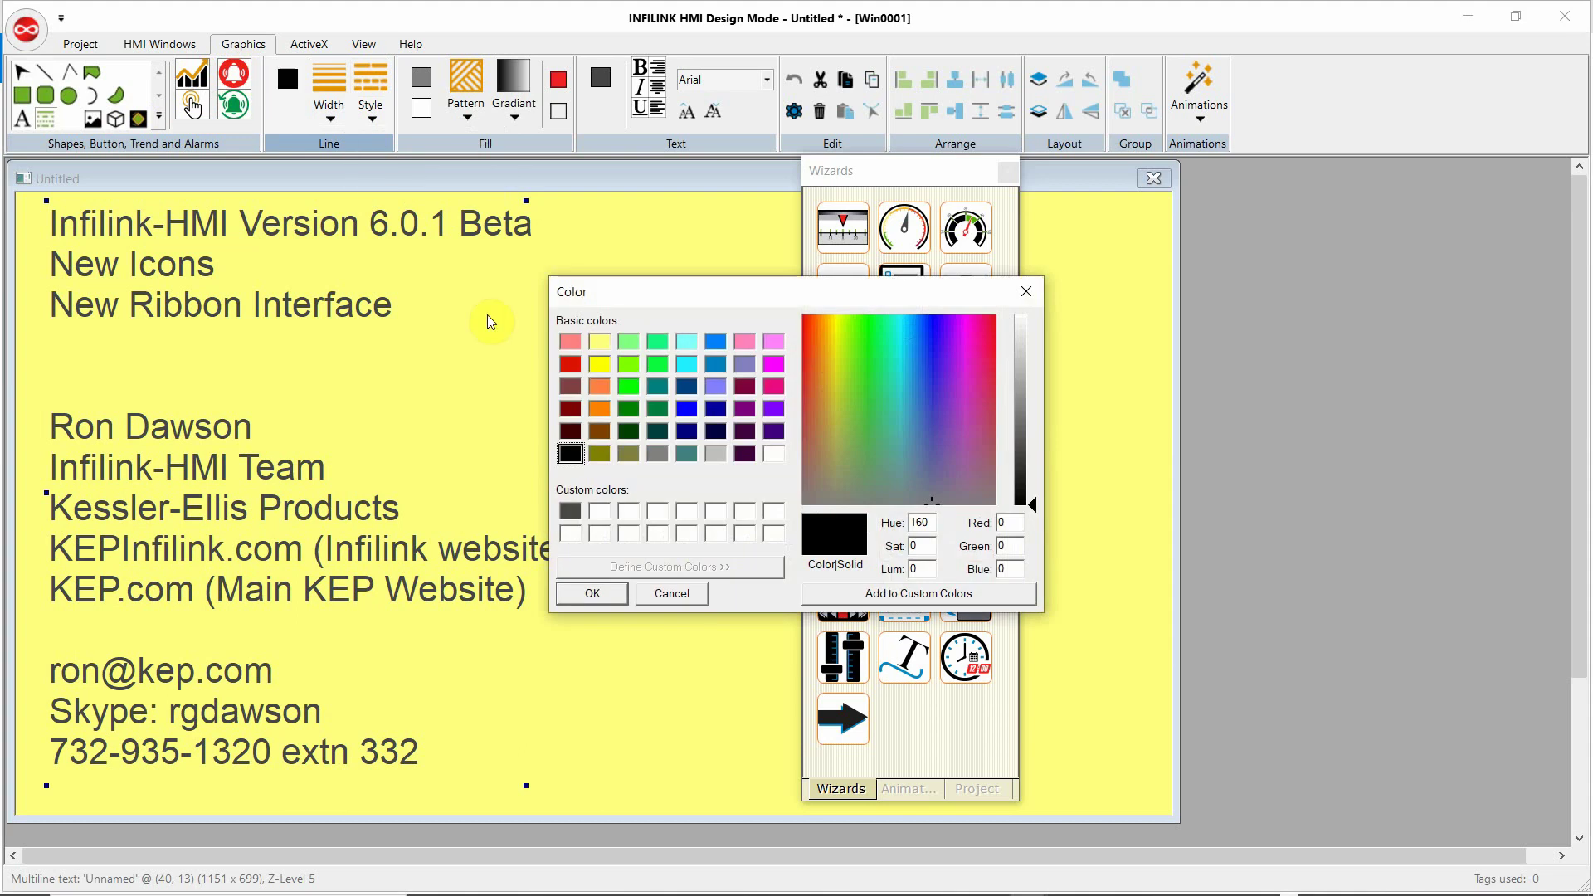
{"action": "left_click", "coordinate": [672, 594]}
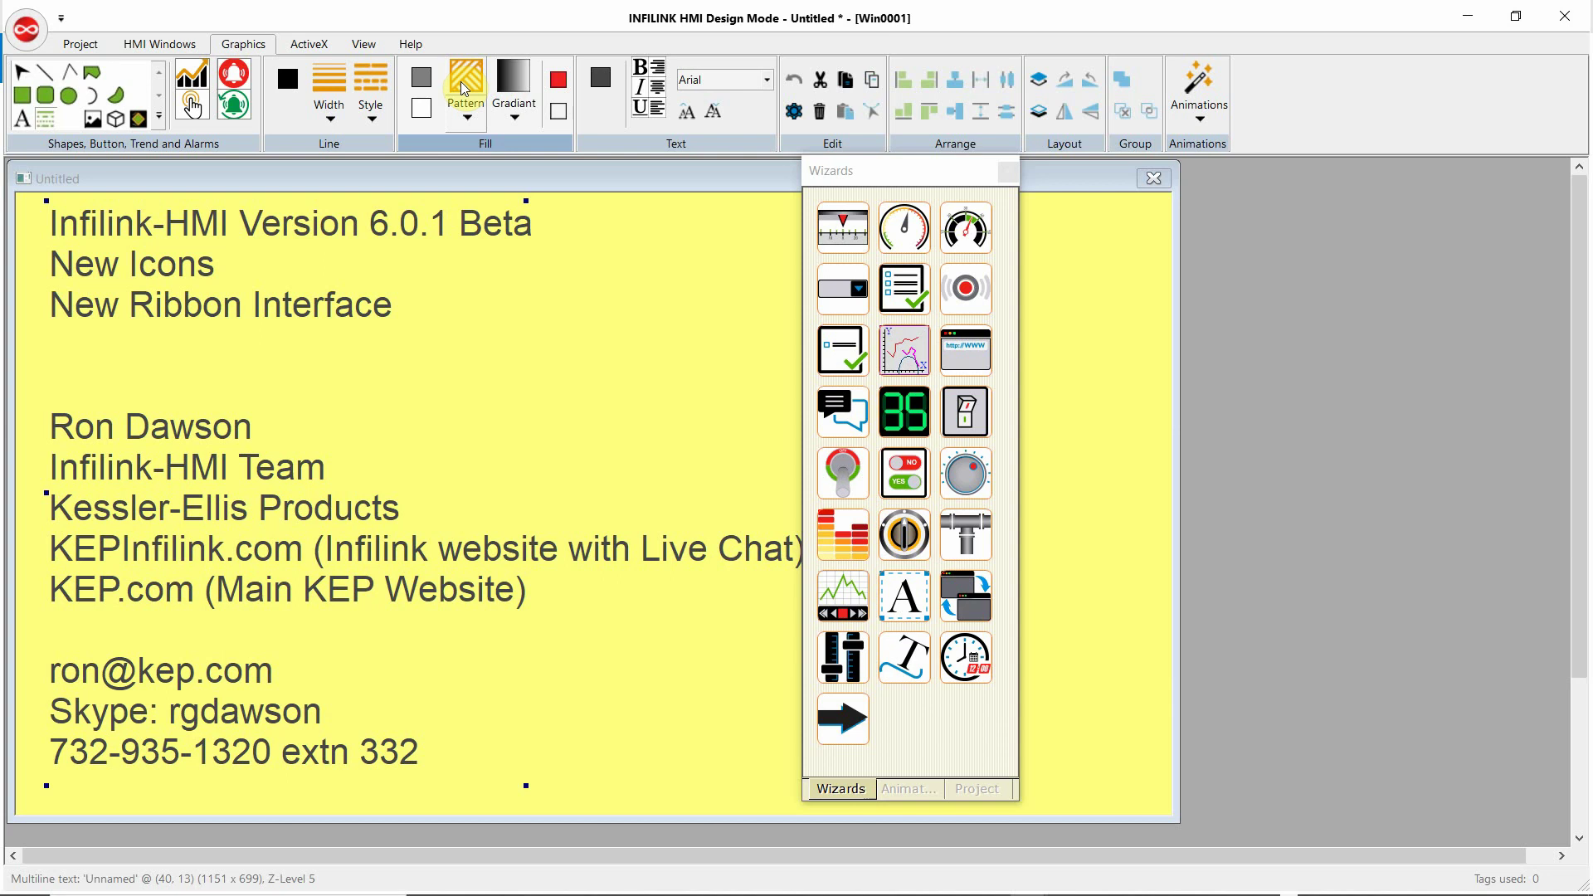
{"action": "left_click", "coordinate": [516, 117]}
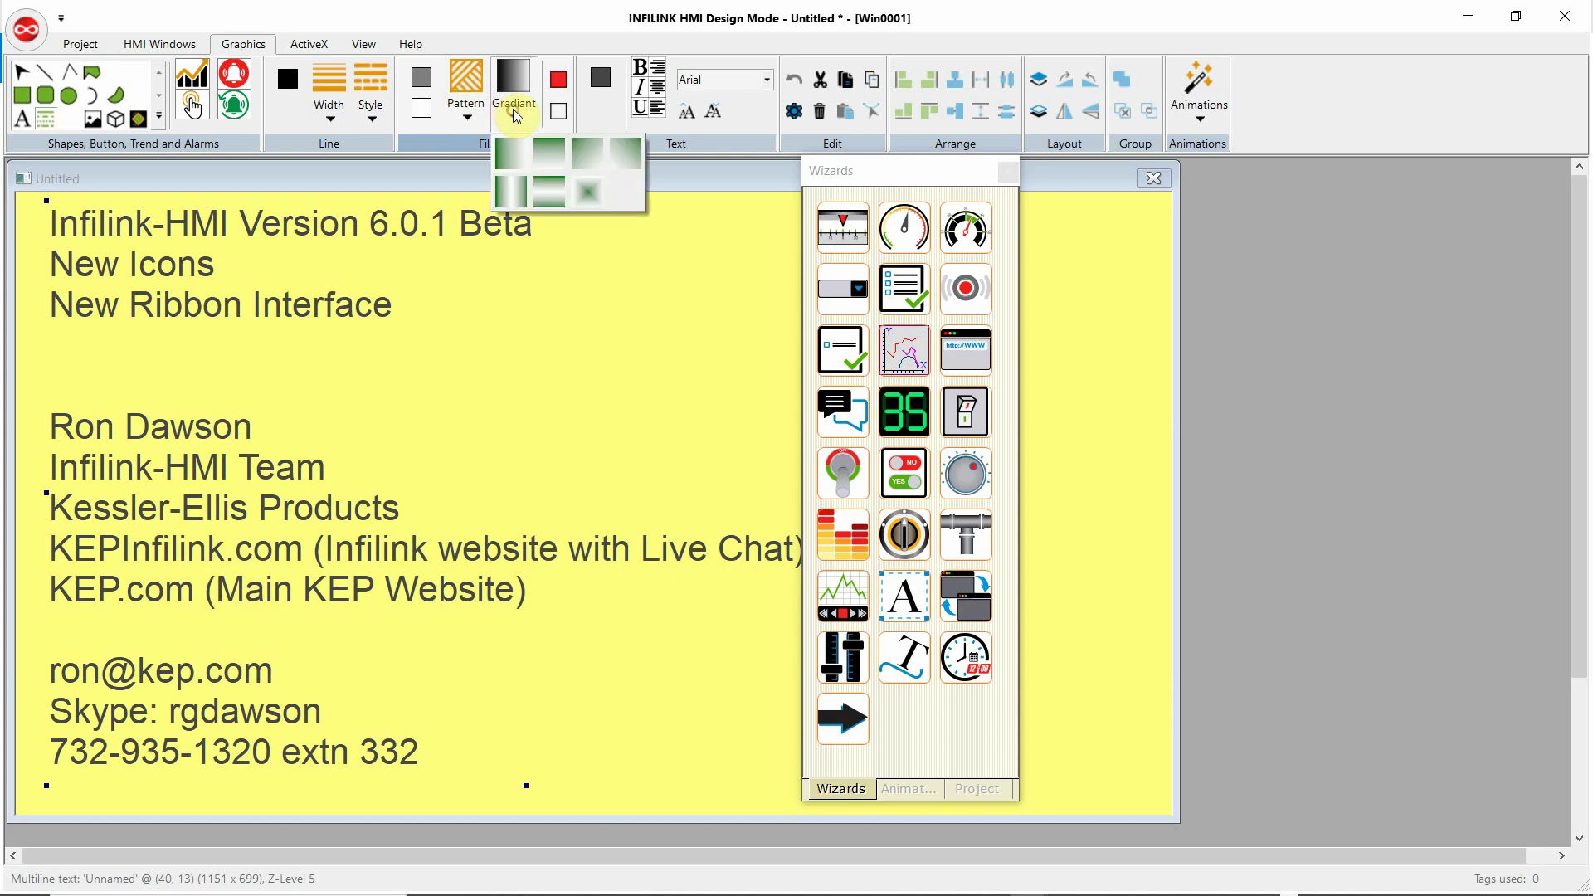
{"action": "left_click", "coordinate": [470, 115]}
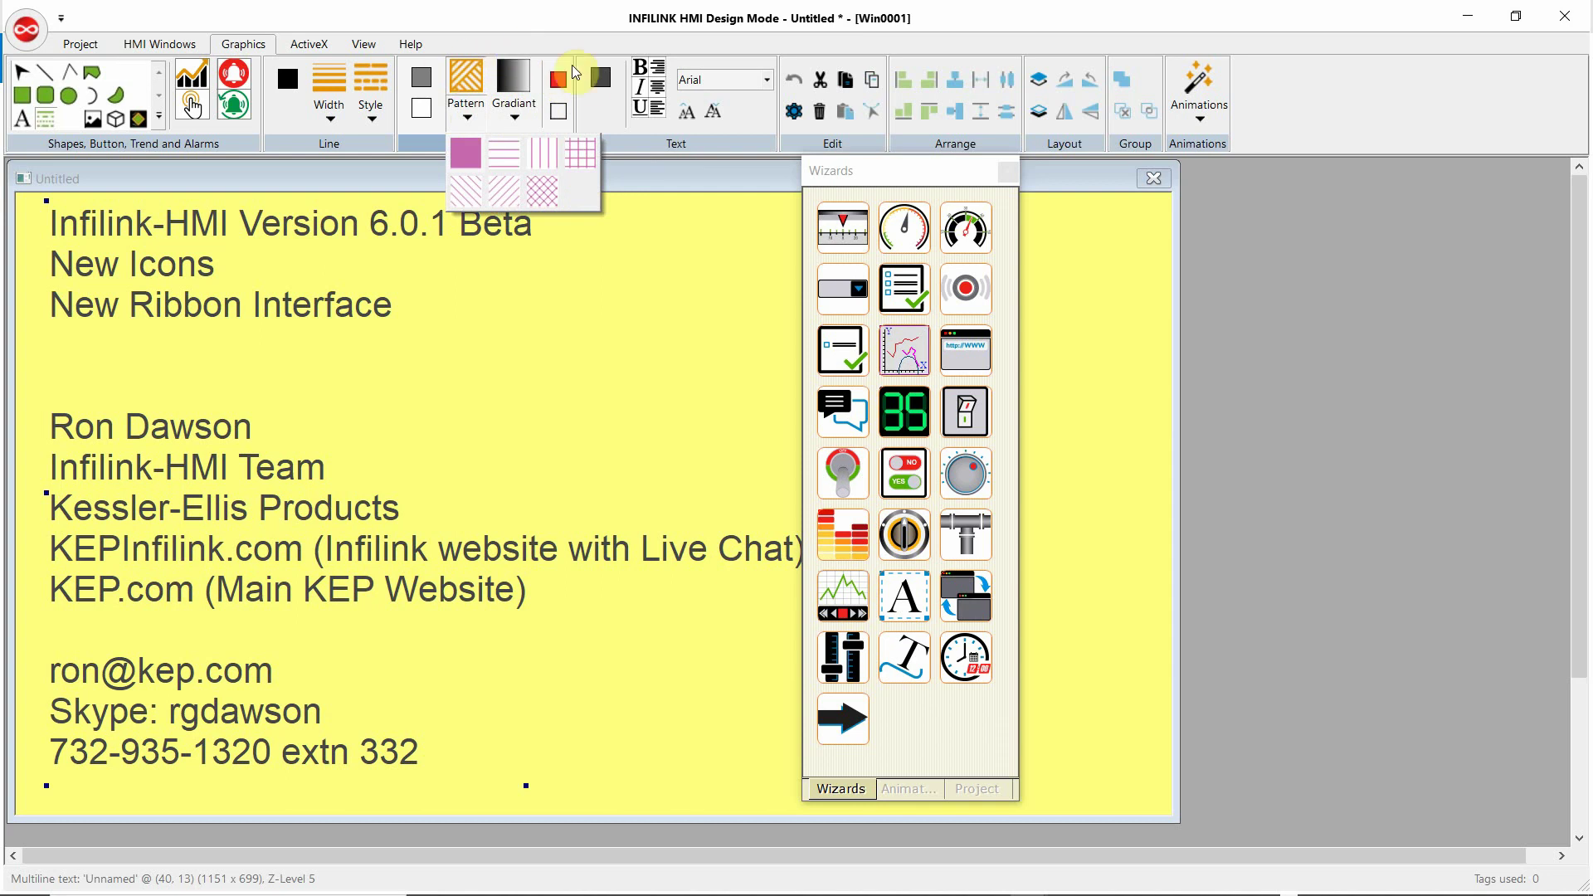
{"action": "left_click", "coordinate": [608, 114]}
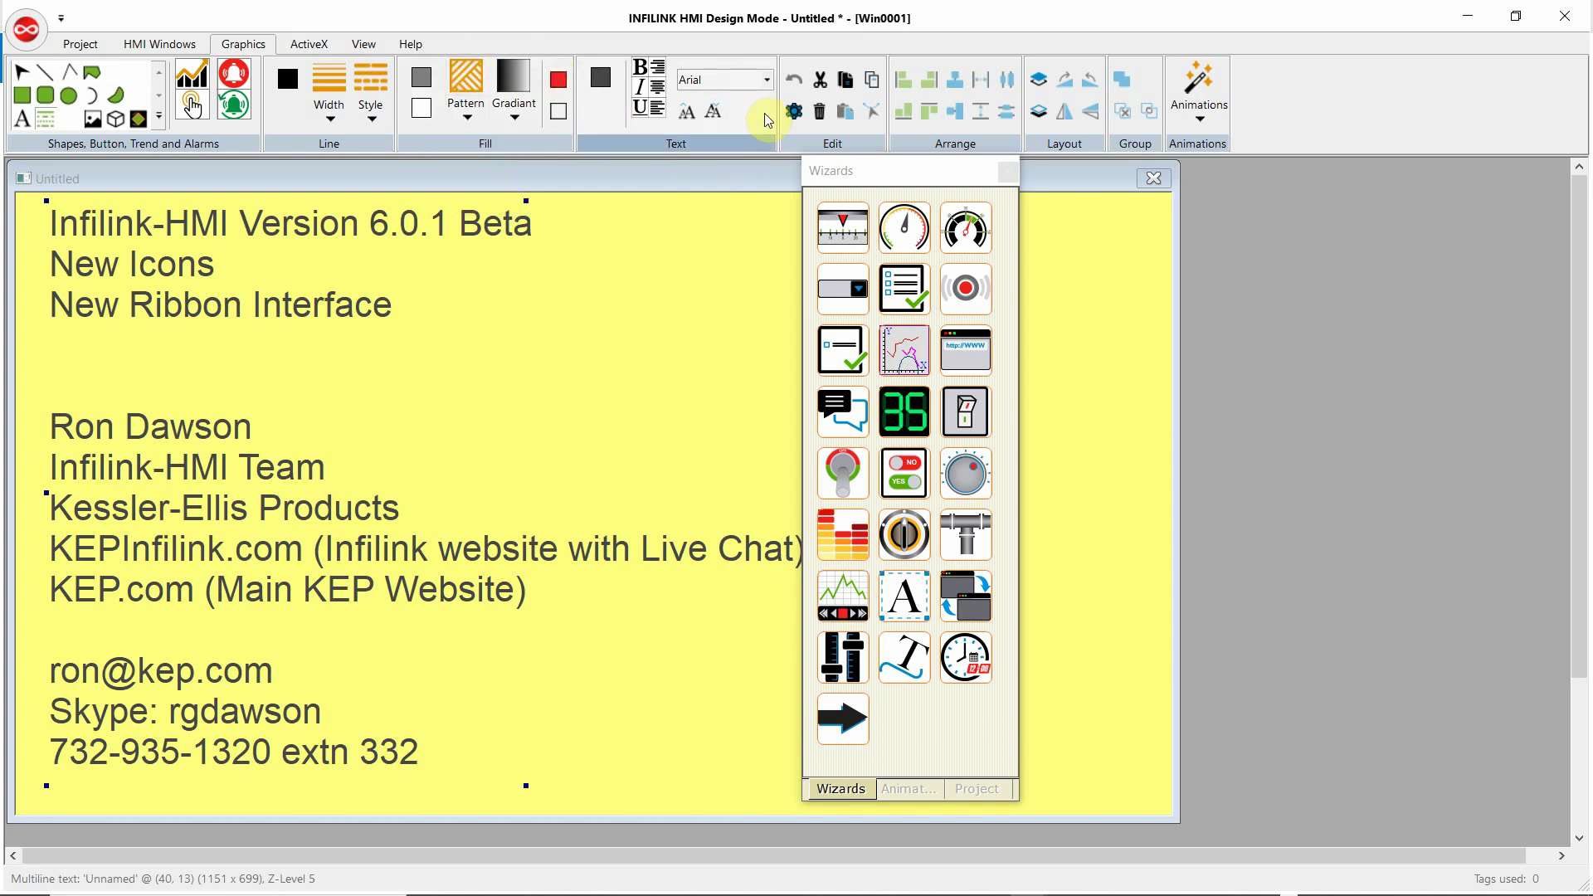
{"action": "left_click", "coordinate": [759, 80]}
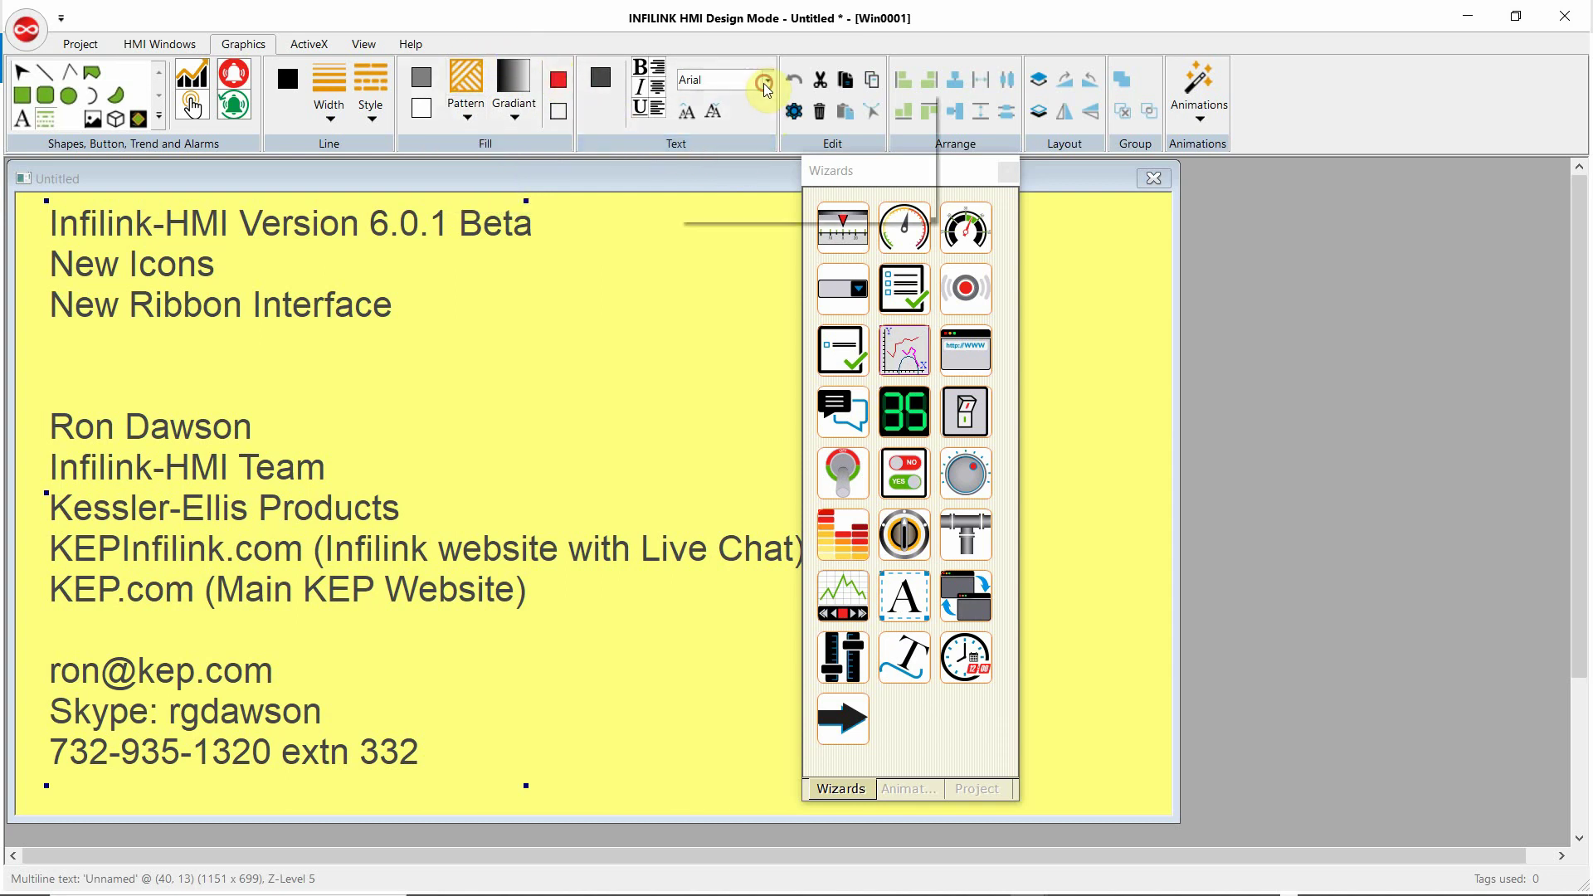
{"action": "left_click", "coordinate": [613, 114]}
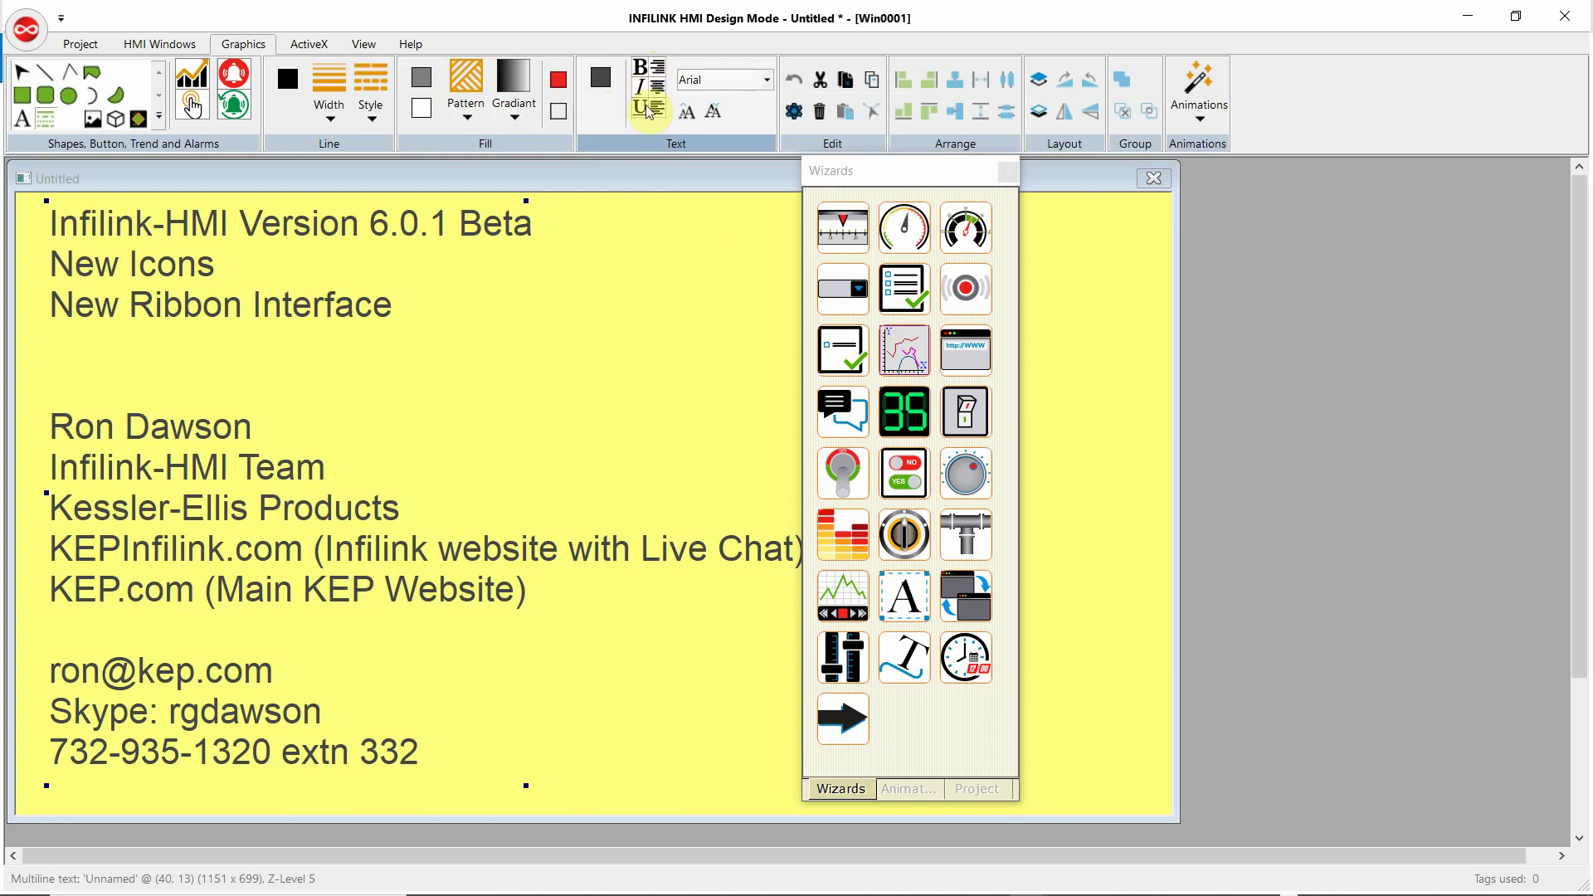
{"action": "left_click", "coordinate": [604, 81]}
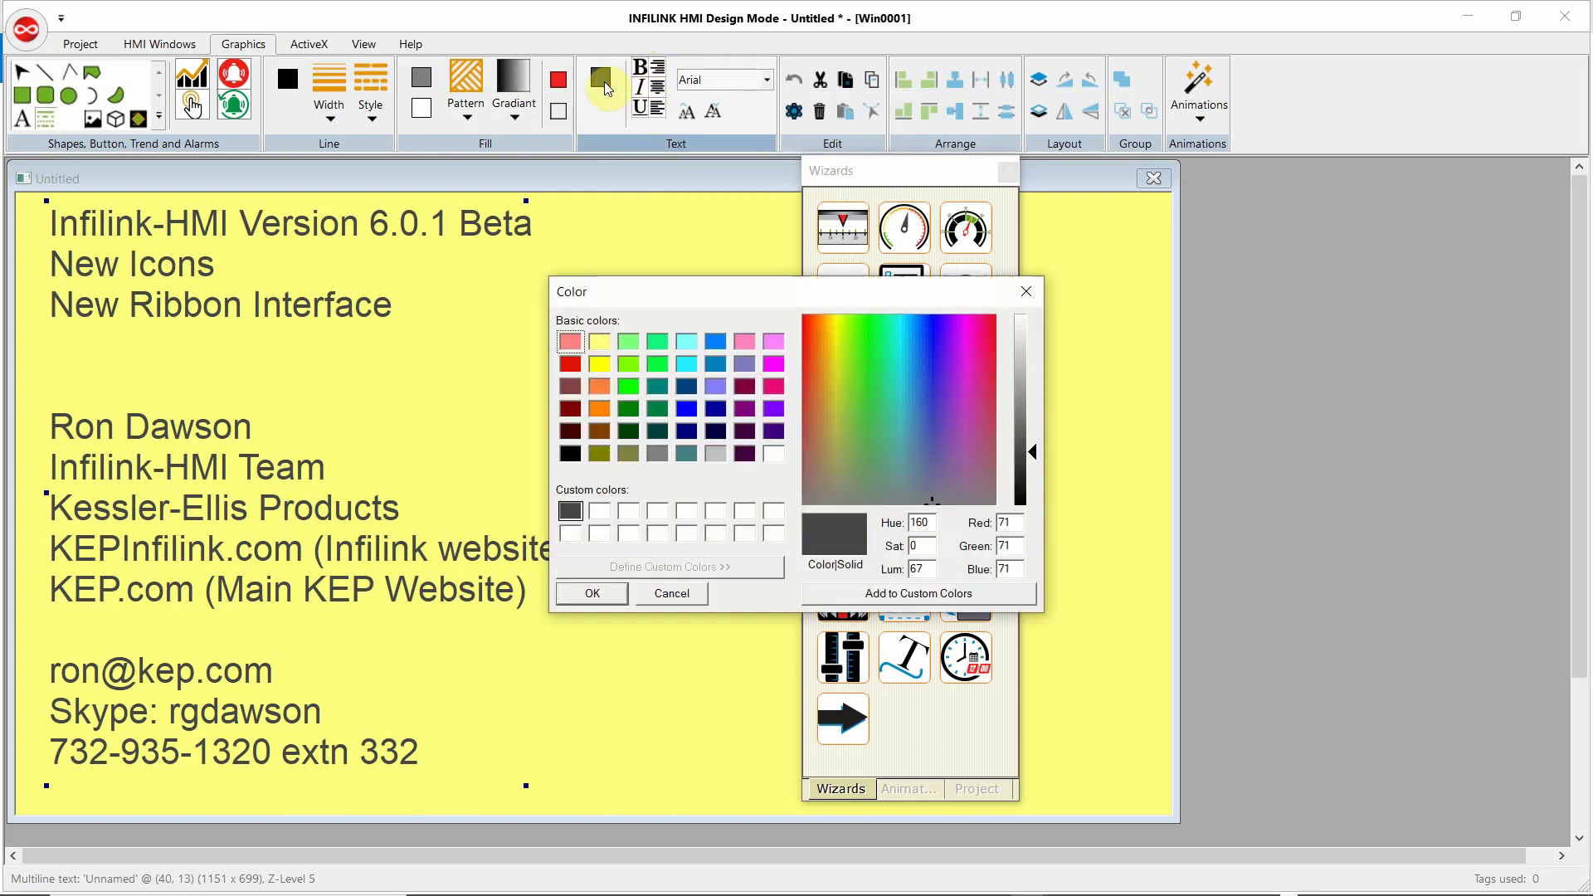
{"action": "left_click", "coordinate": [668, 593]}
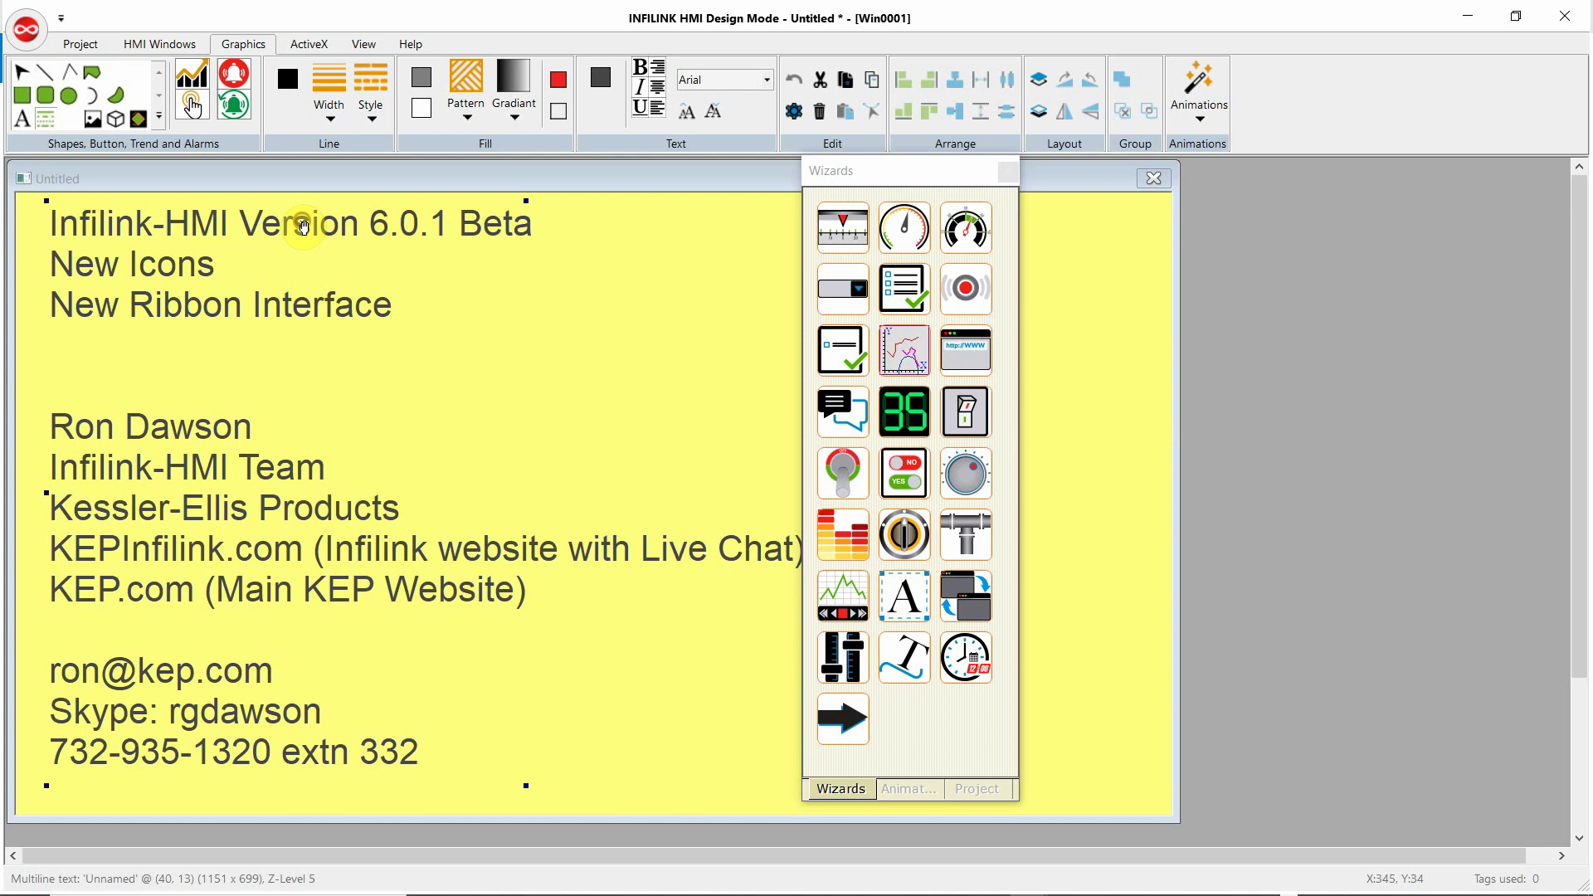
{"action": "left_click", "coordinate": [711, 118]}
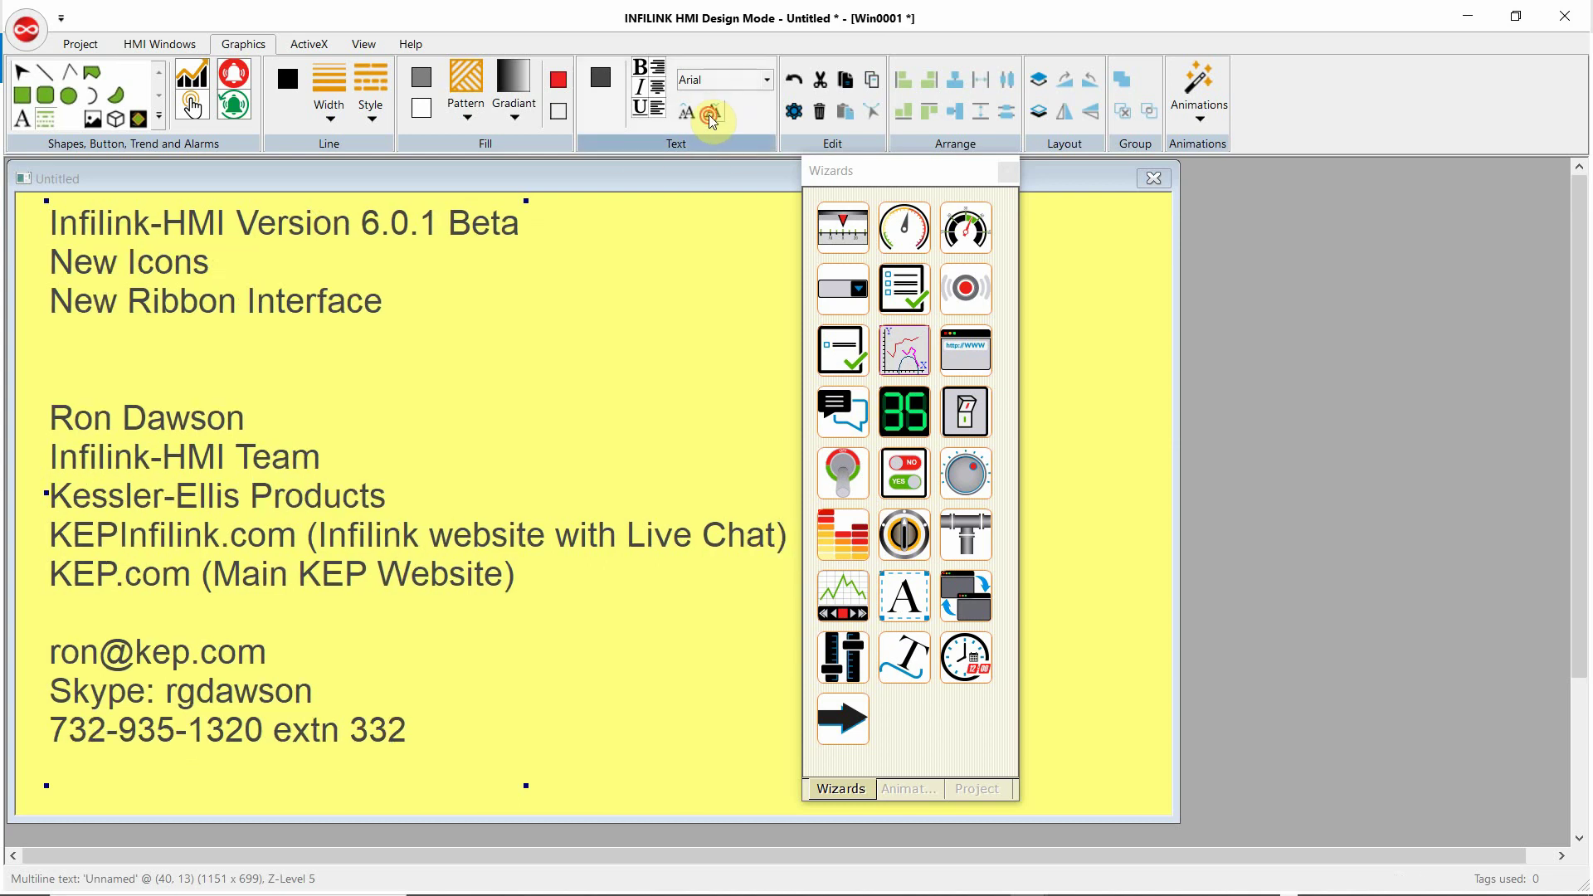
{"action": "left_click", "coordinate": [687, 113]}
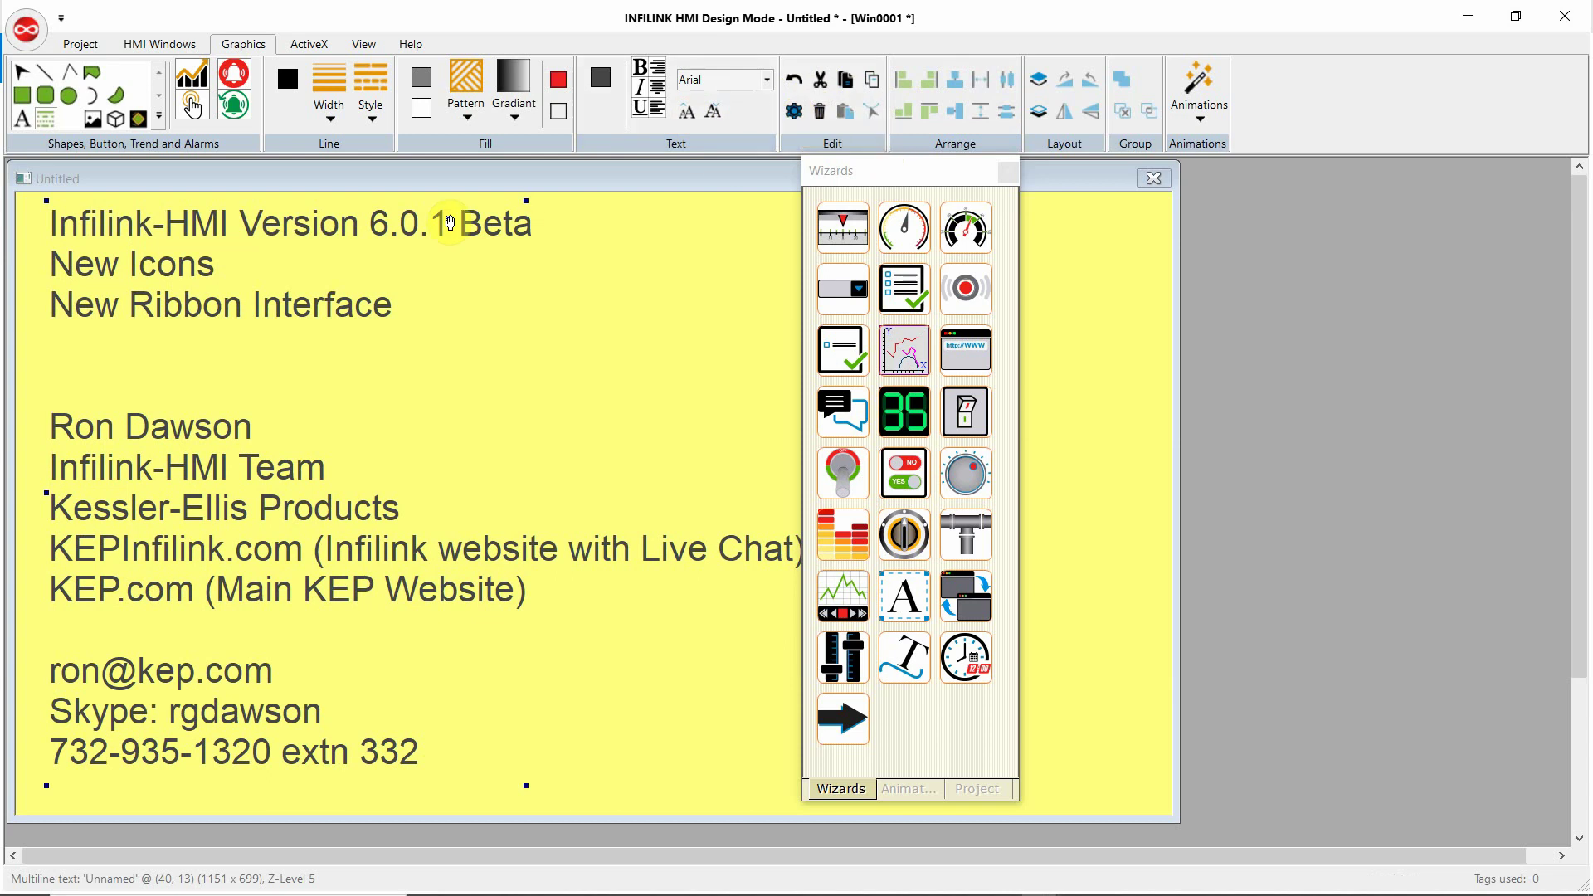
{"action": "left_click", "coordinate": [795, 111]}
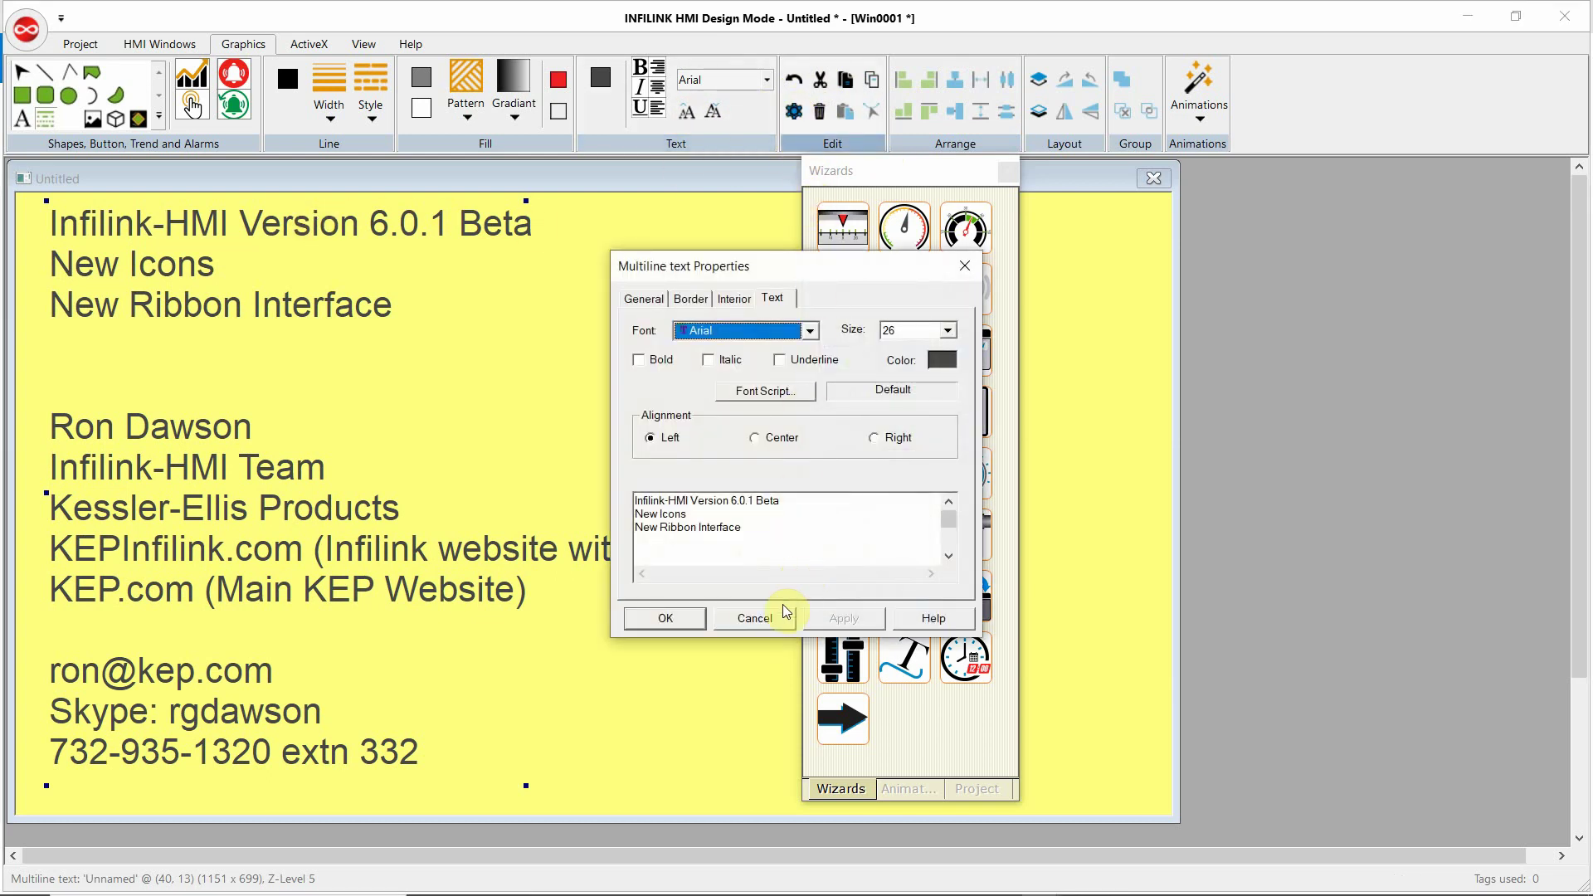
{"action": "left_click", "coordinate": [758, 622]}
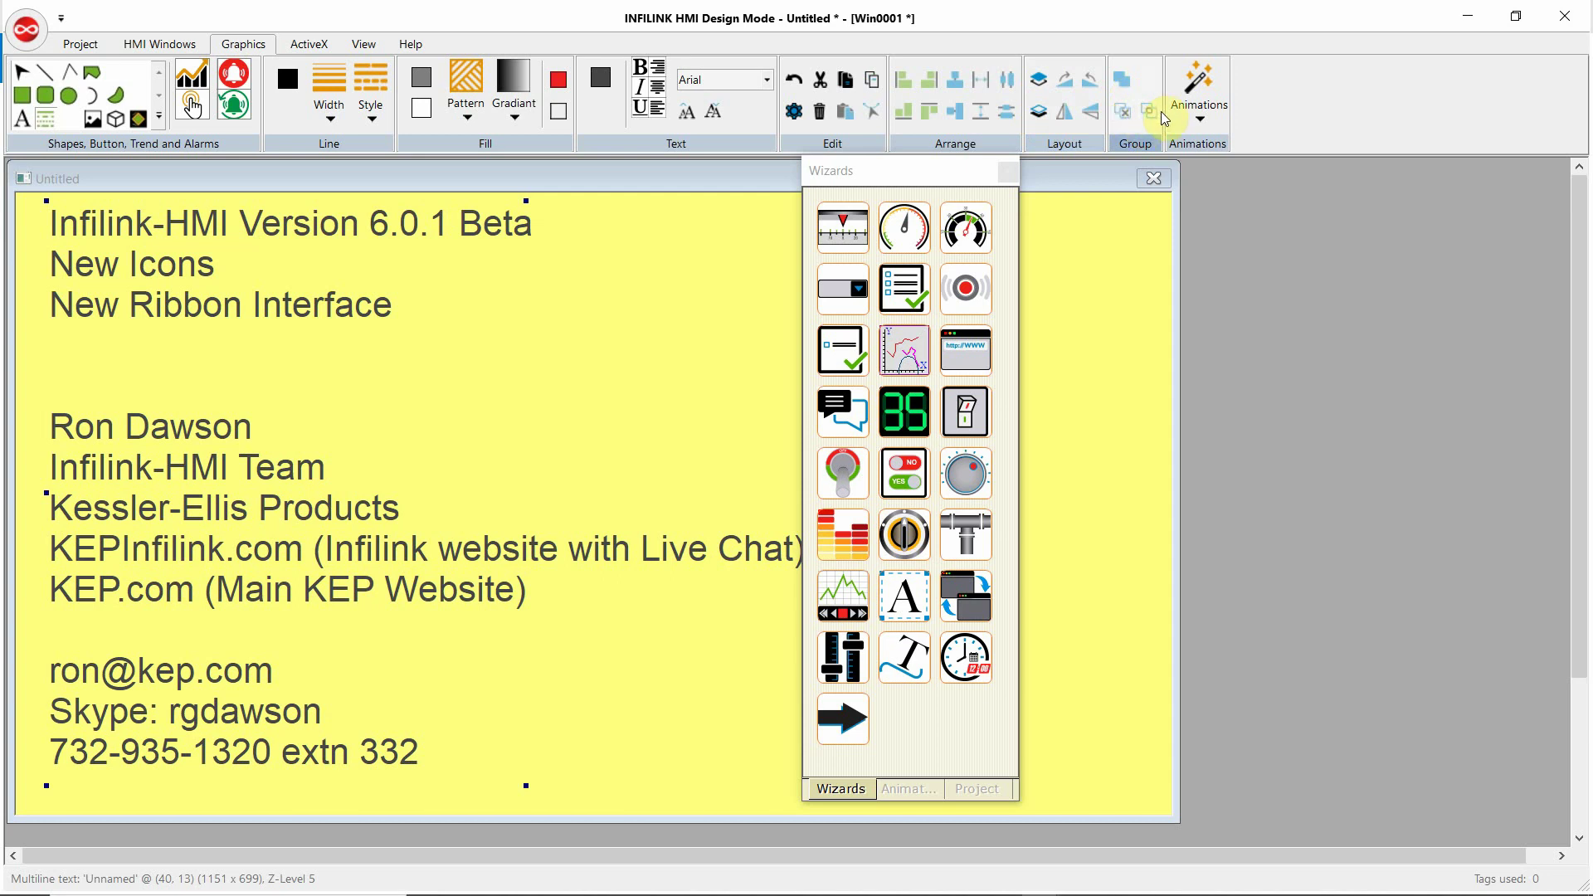
Step: Check the Animations dropdown's types, then switch the ribbon to the ActiveX tab
{"action": "left_click", "coordinate": [1210, 120]}
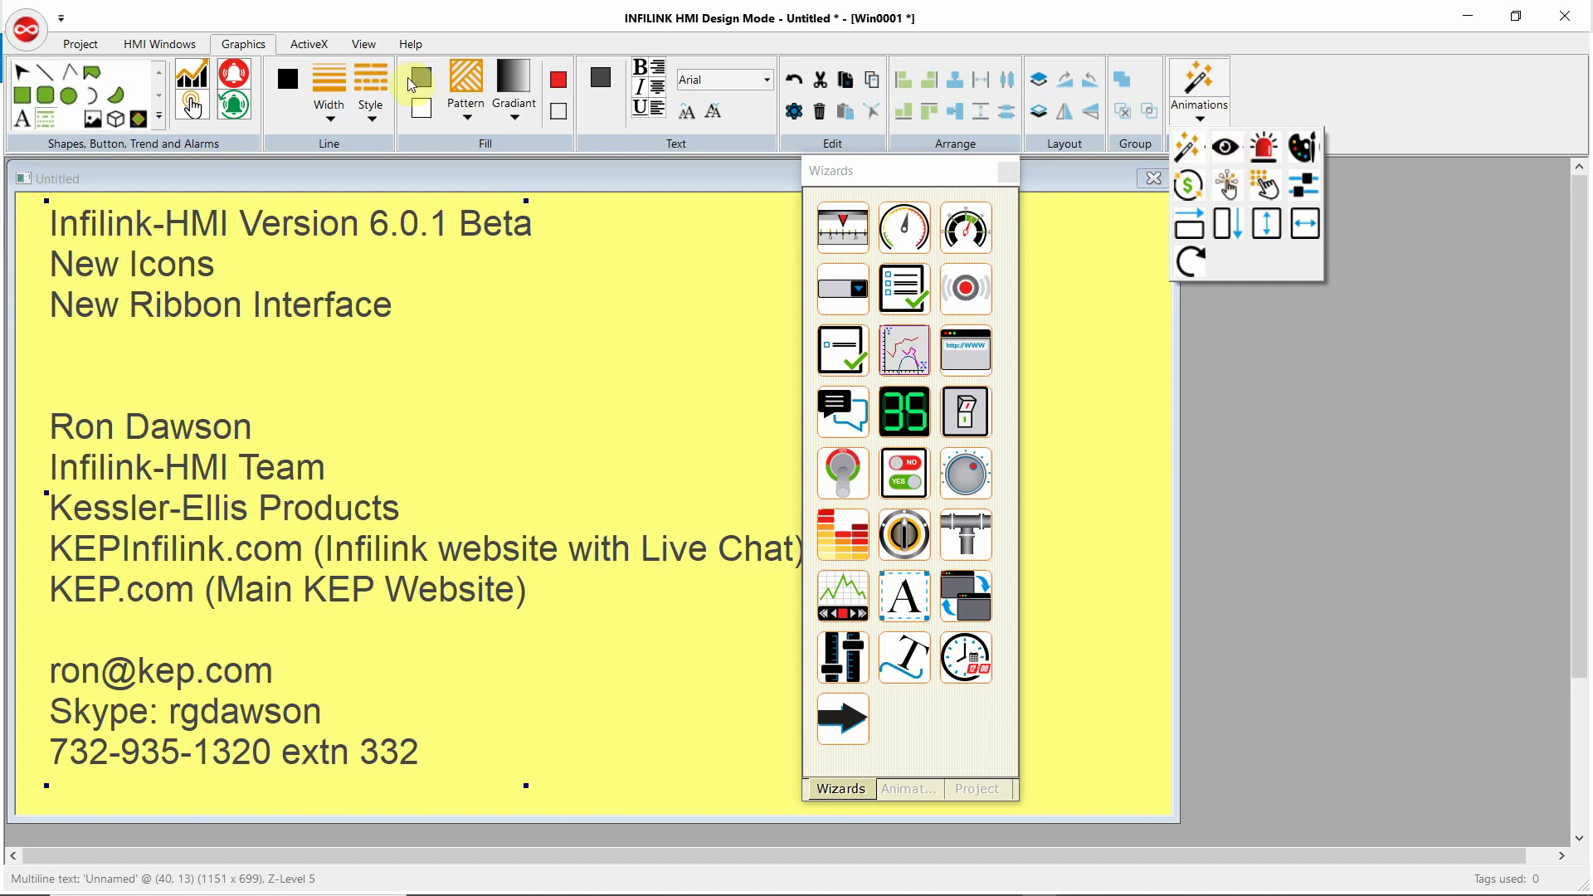
{"action": "left_click", "coordinate": [311, 46]}
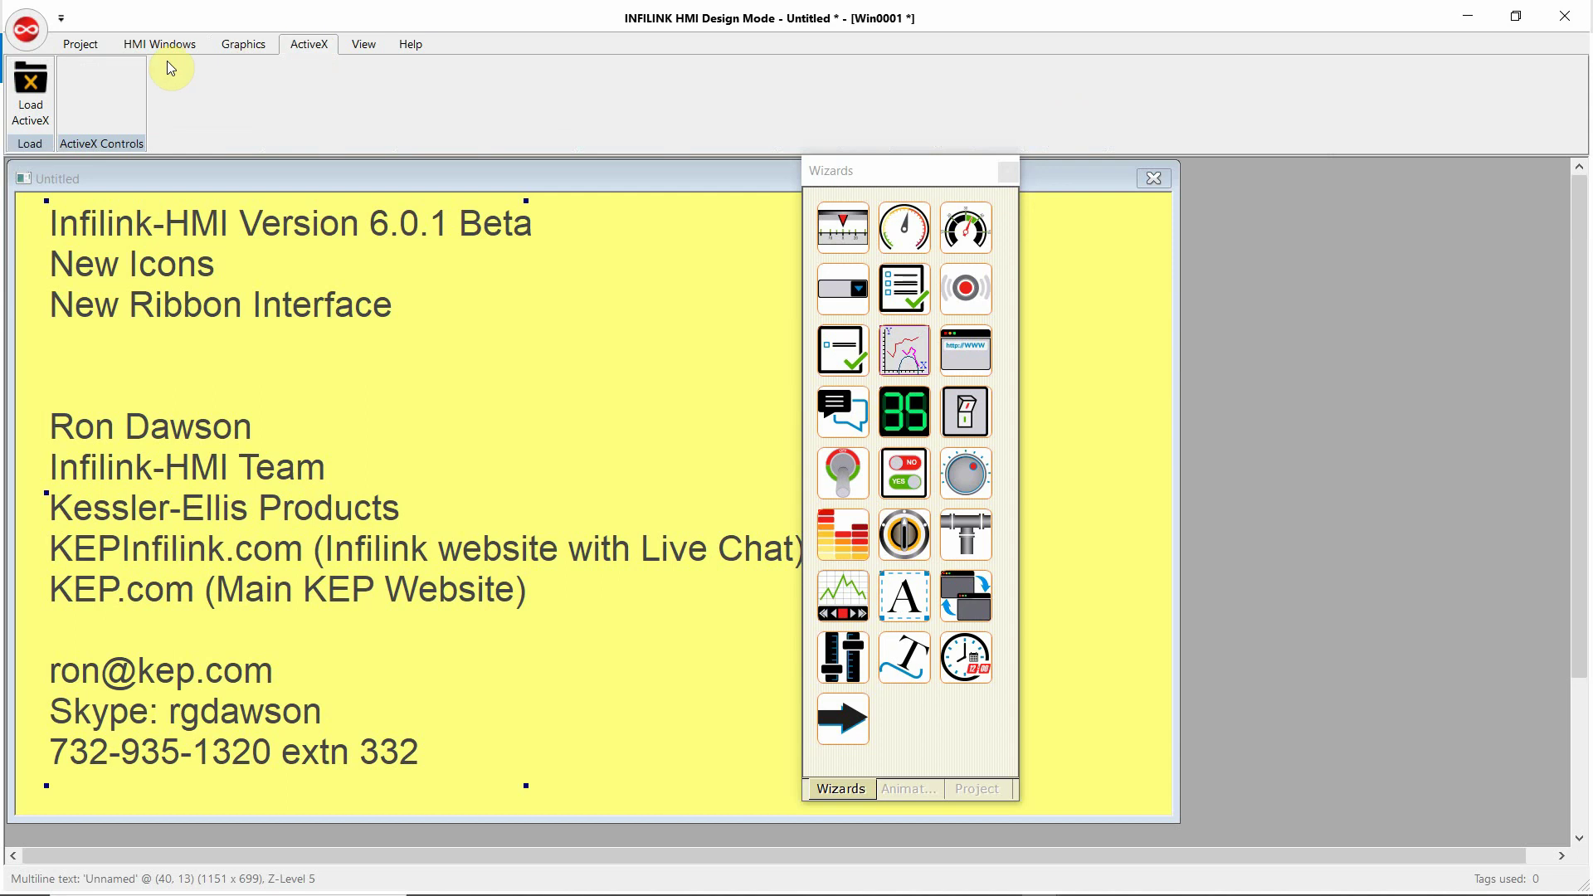
Step: View the View tab, move the Wizards palette up-right, then show the Help tab's options
{"action": "left_click", "coordinate": [360, 50]}
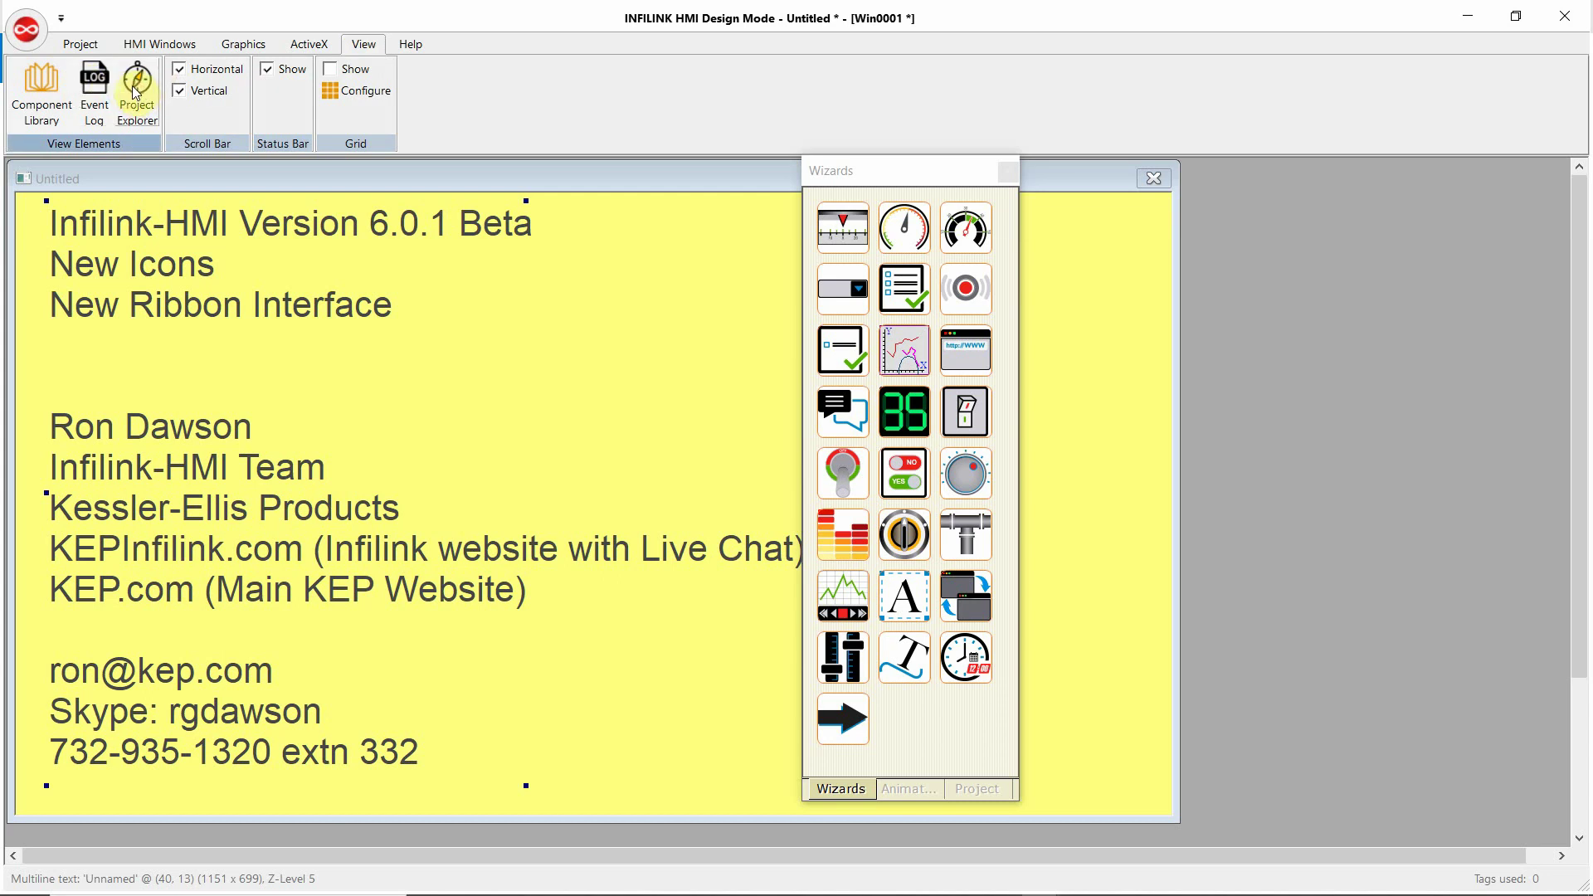
{"action": "left_click_drag", "start_coordinate": [913, 176], "coordinate": [944, 142]}
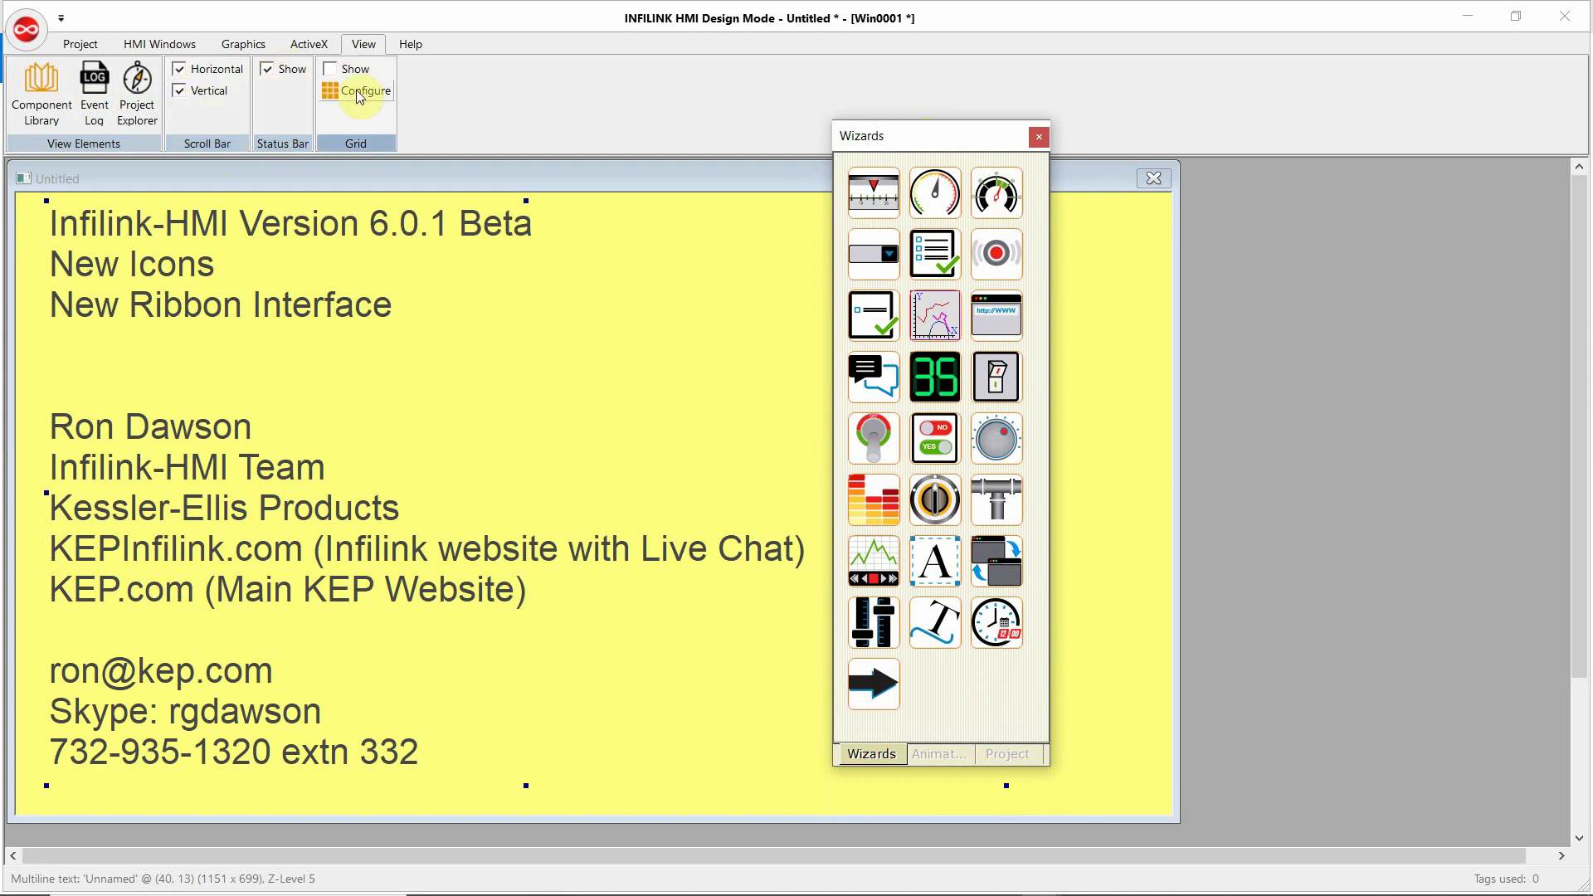
{"action": "left_click", "coordinate": [416, 52]}
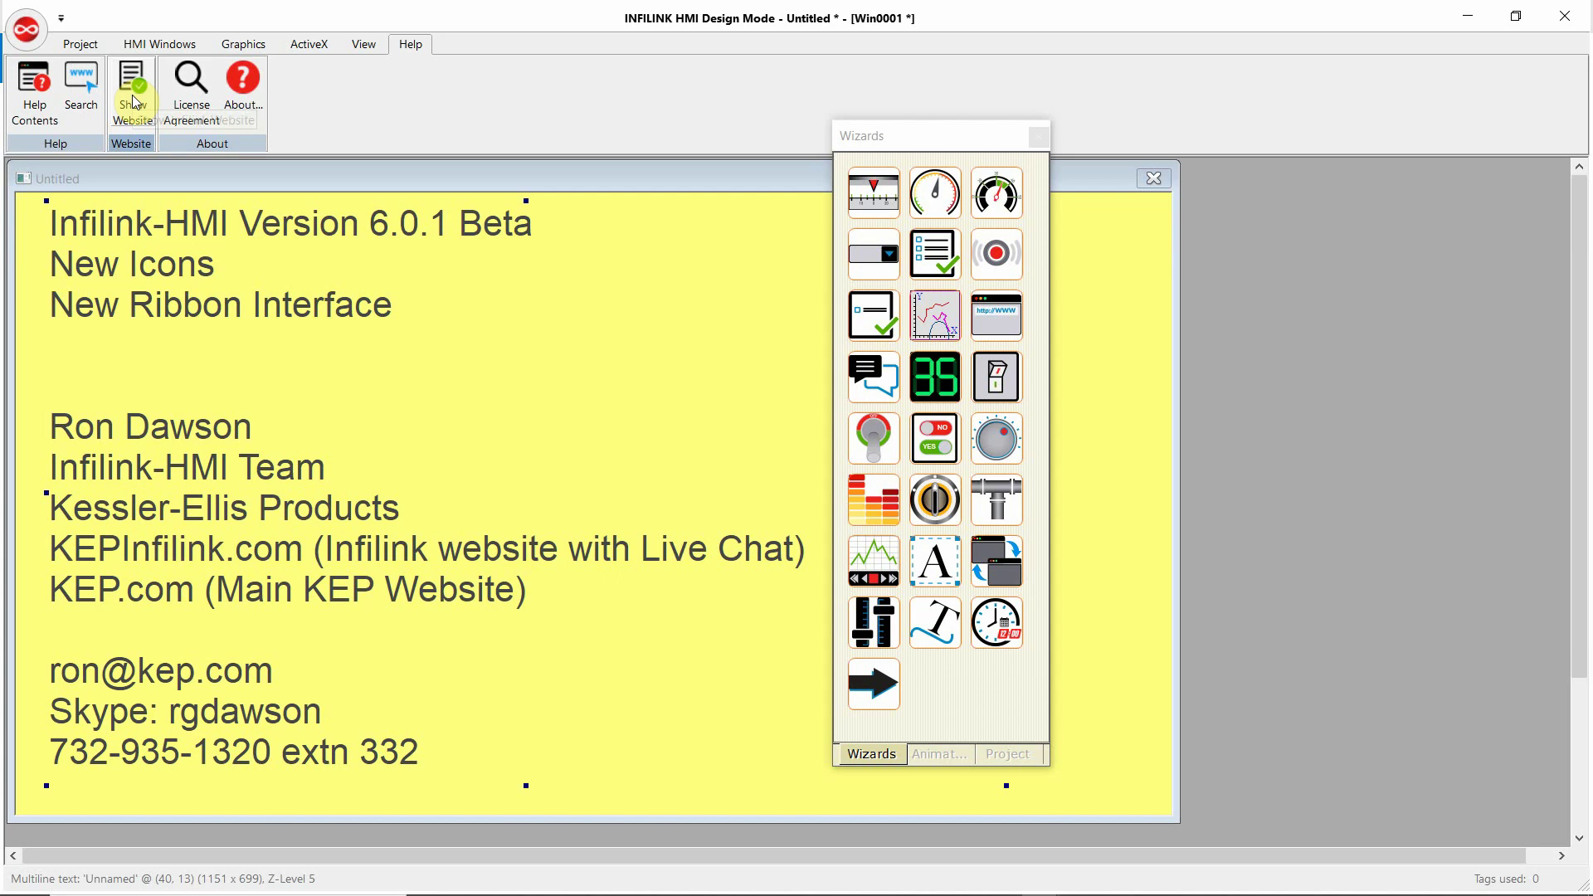
{"action": "left_click", "coordinate": [35, 90]}
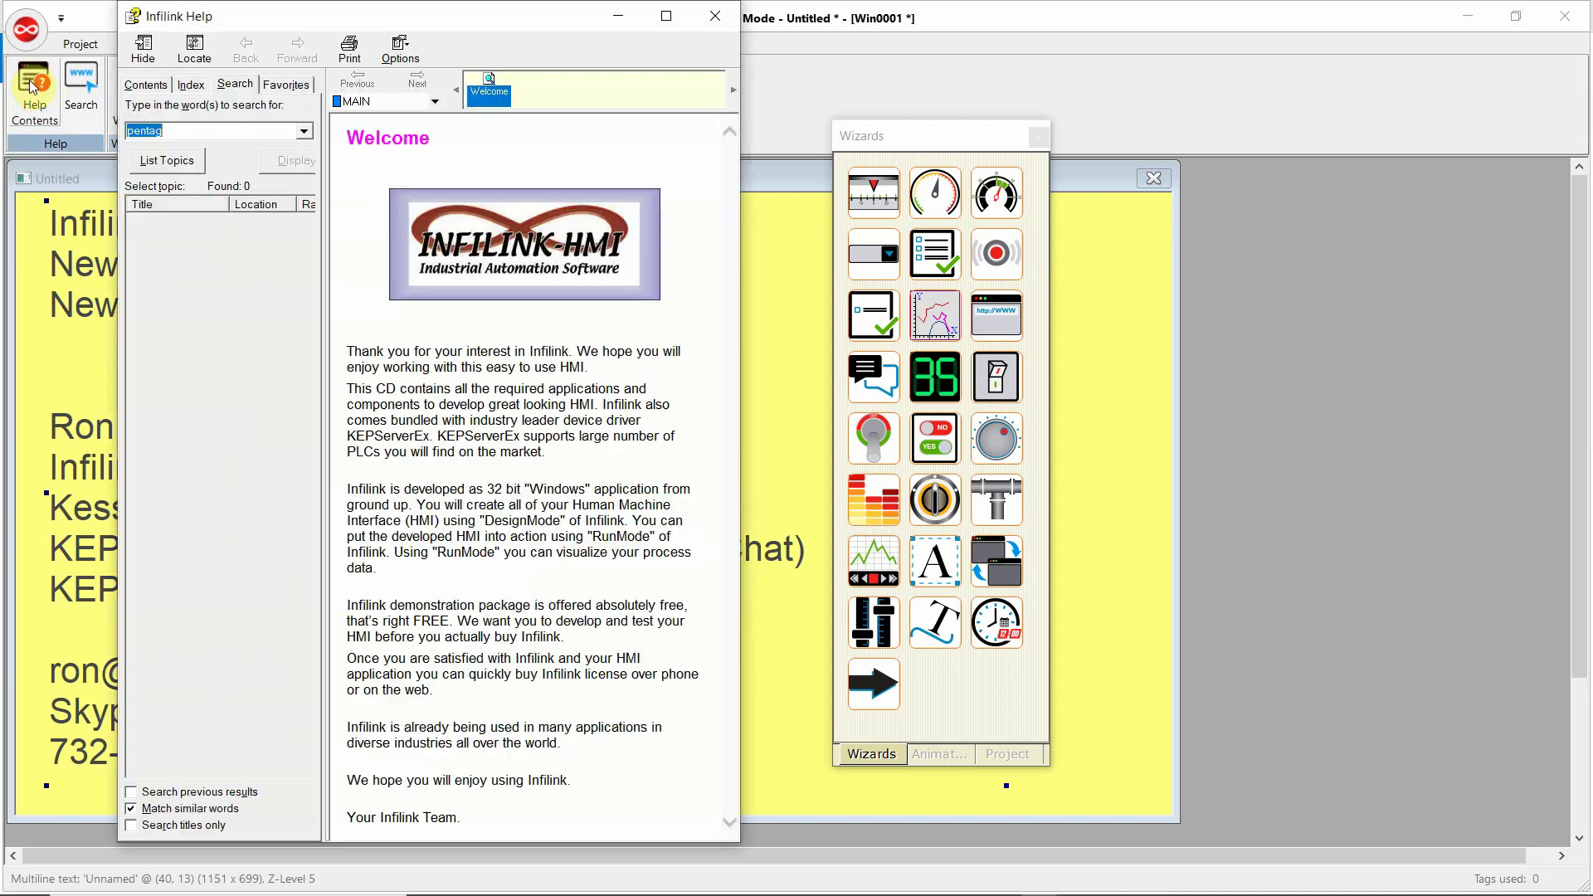
{"action": "left_click", "coordinate": [715, 16]}
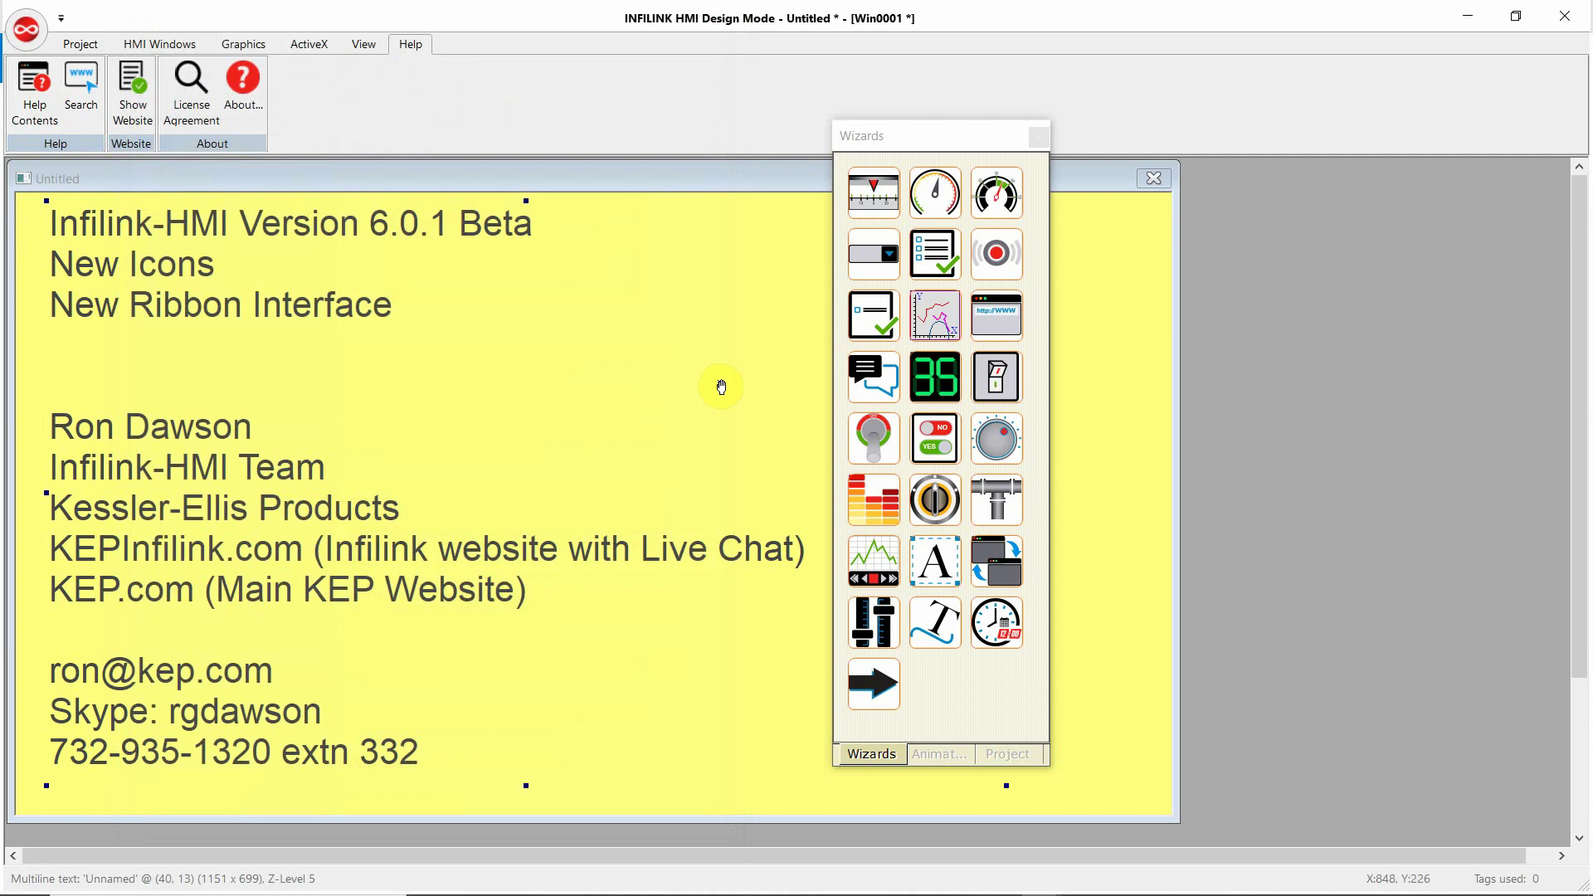